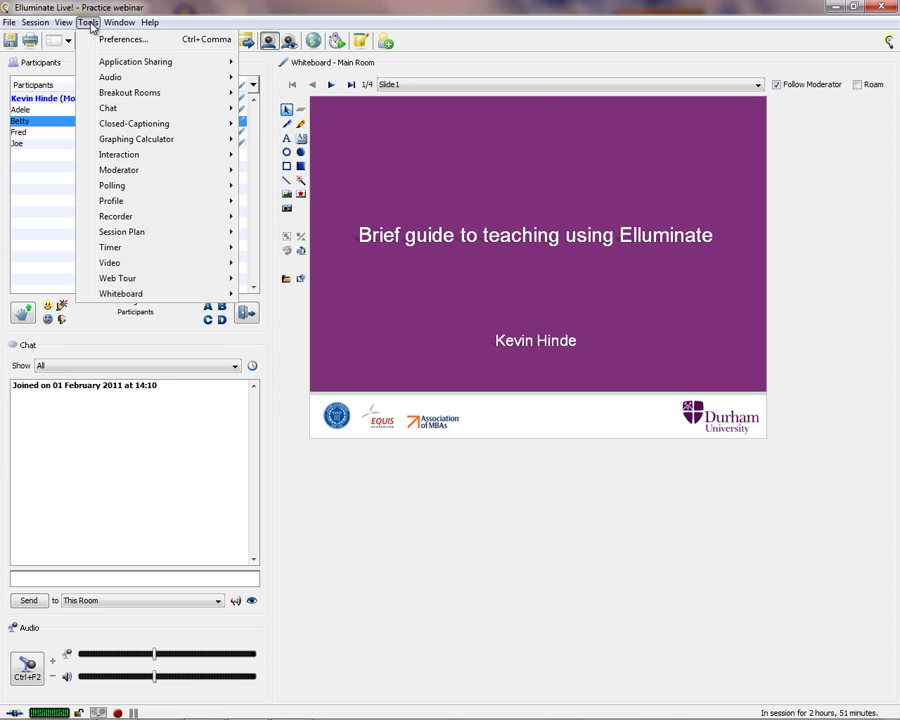
Limit Maximum Simultaneous Talkers per room to 1 and confirm with OK.
mouse_move(120, 76)
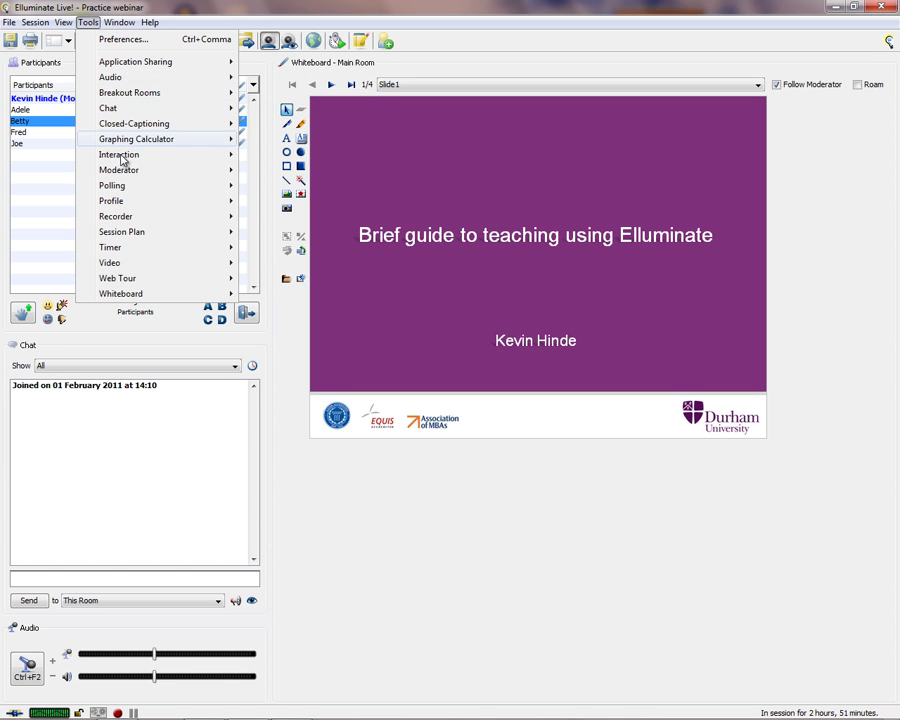
mouse_move(126, 219)
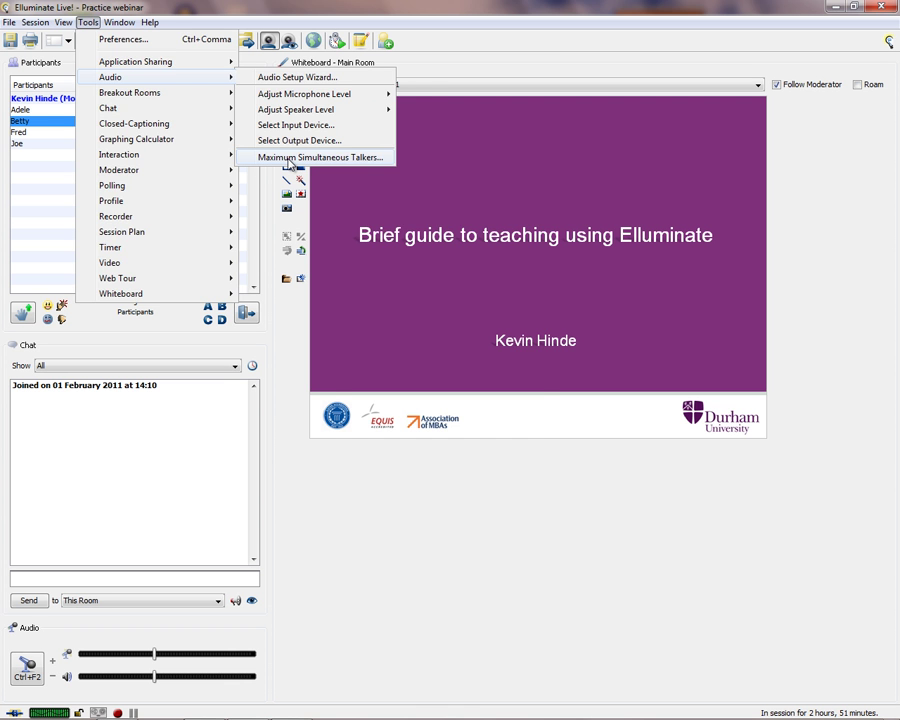
click(290, 158)
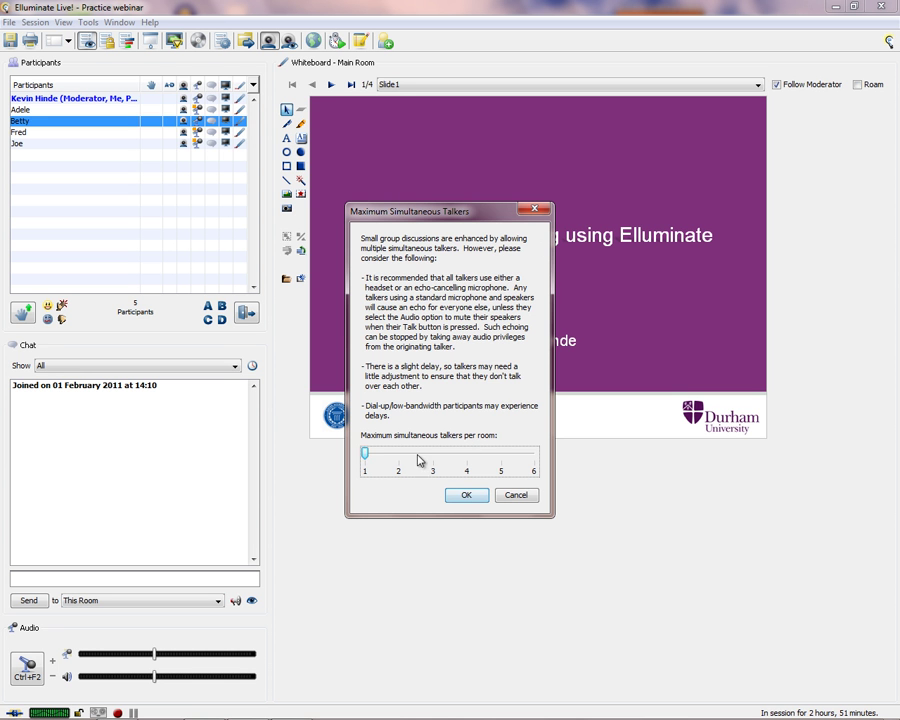
mouse_move(366, 455)
mouse_down()
mouse_move(530, 450)
mouse_move(364, 455)
mouse_up()
click(467, 497)
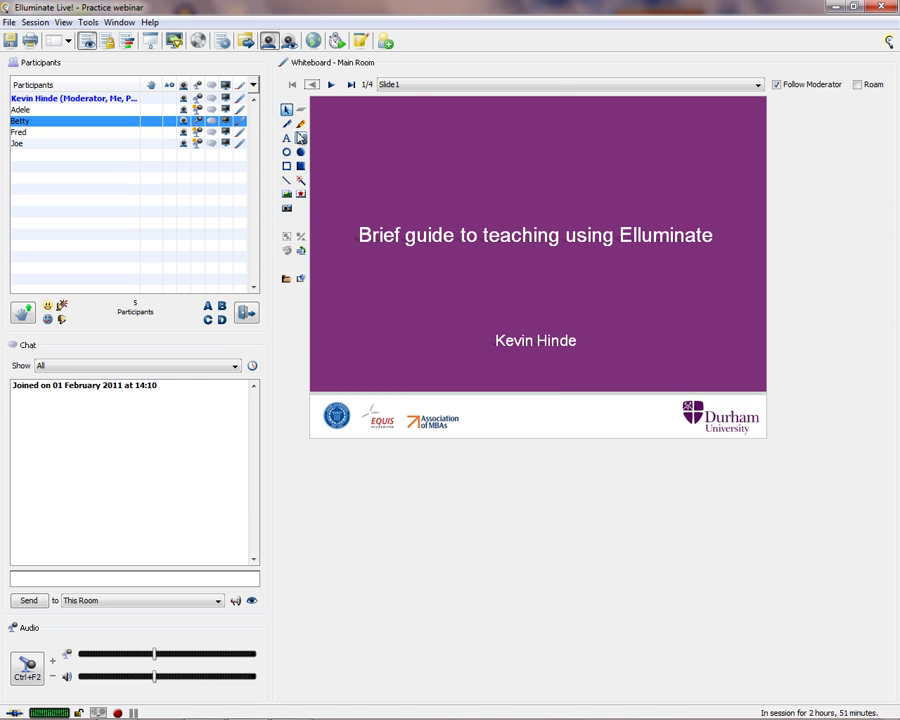
click(185, 87)
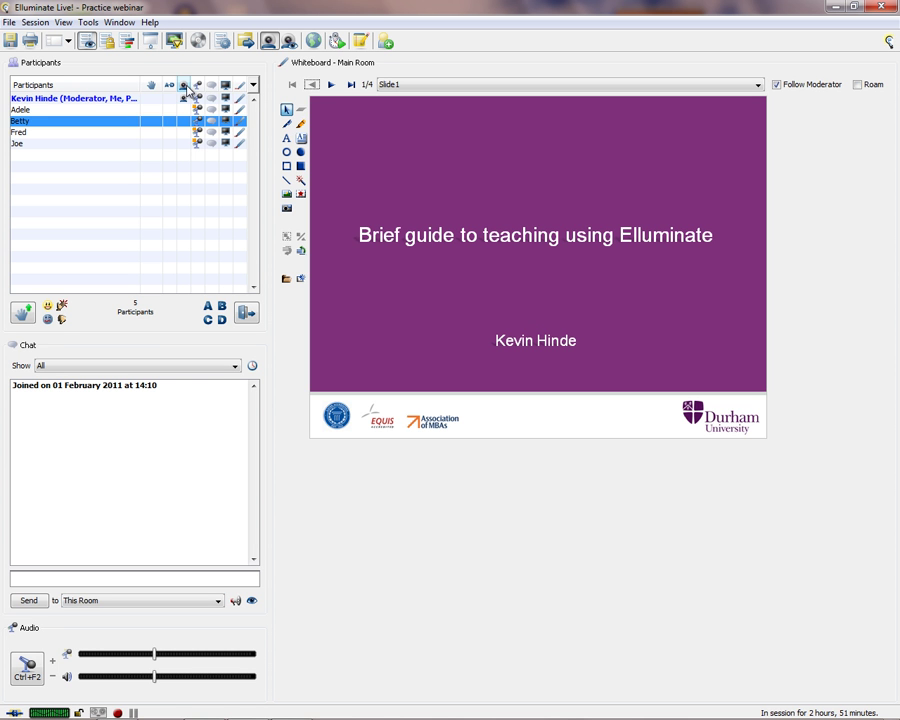
click(199, 87)
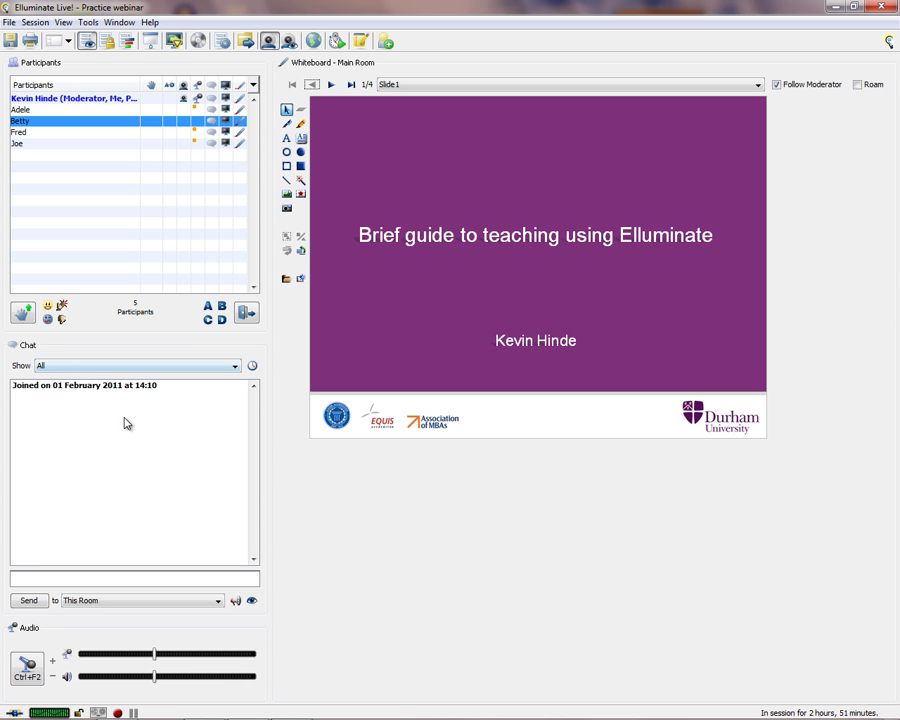
click(211, 87)
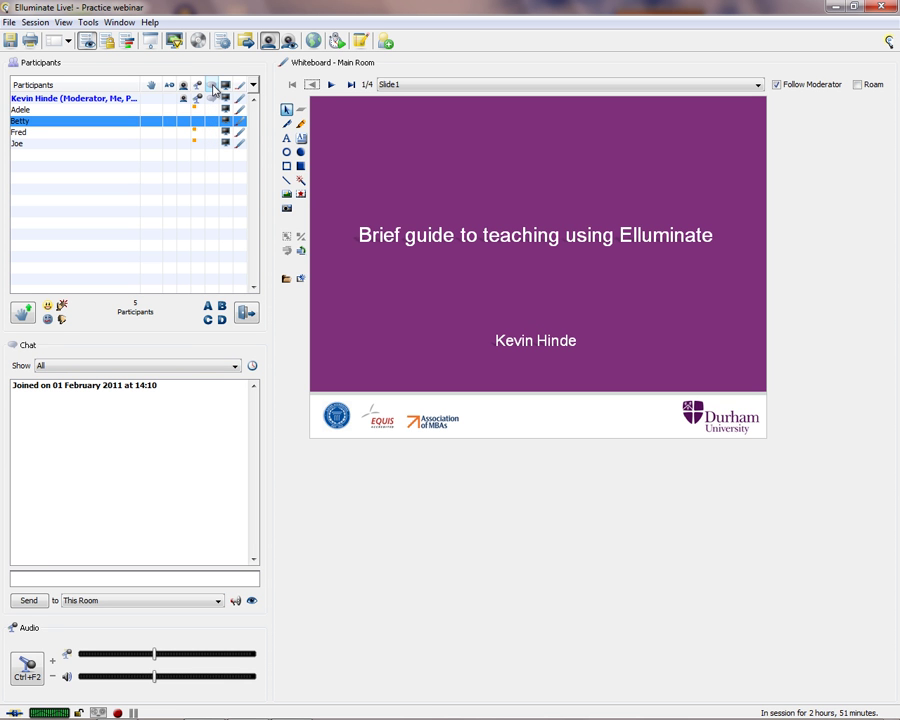
click(212, 87)
click(185, 87)
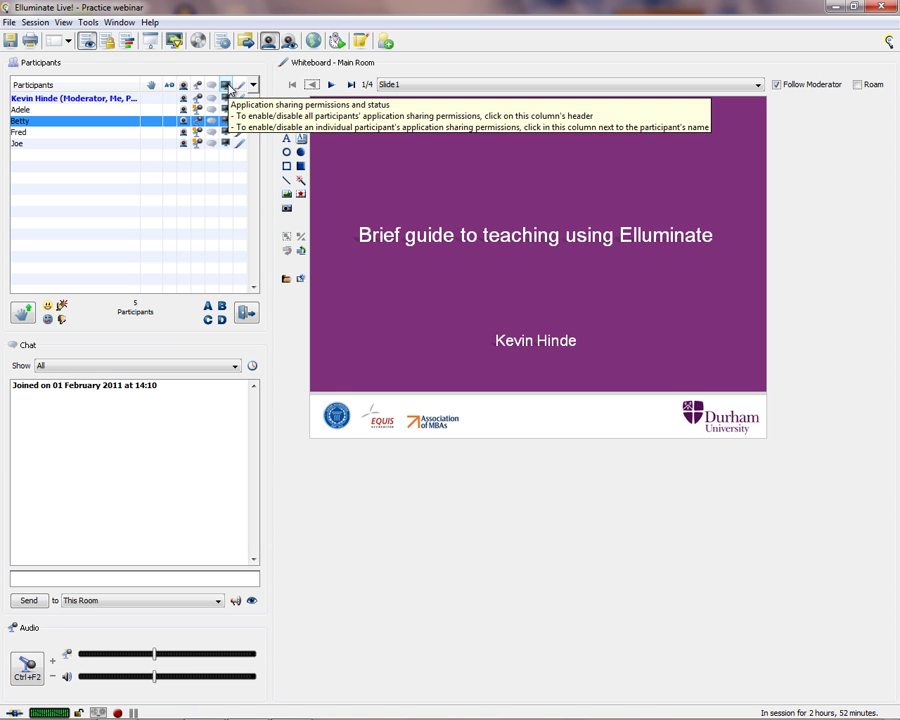
click(228, 87)
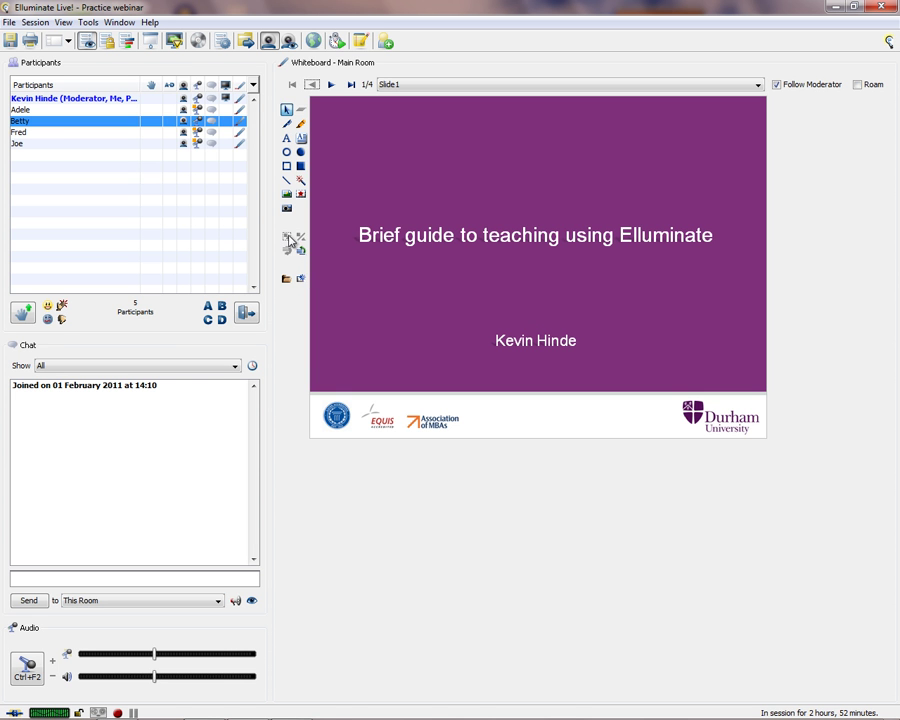
click(287, 110)
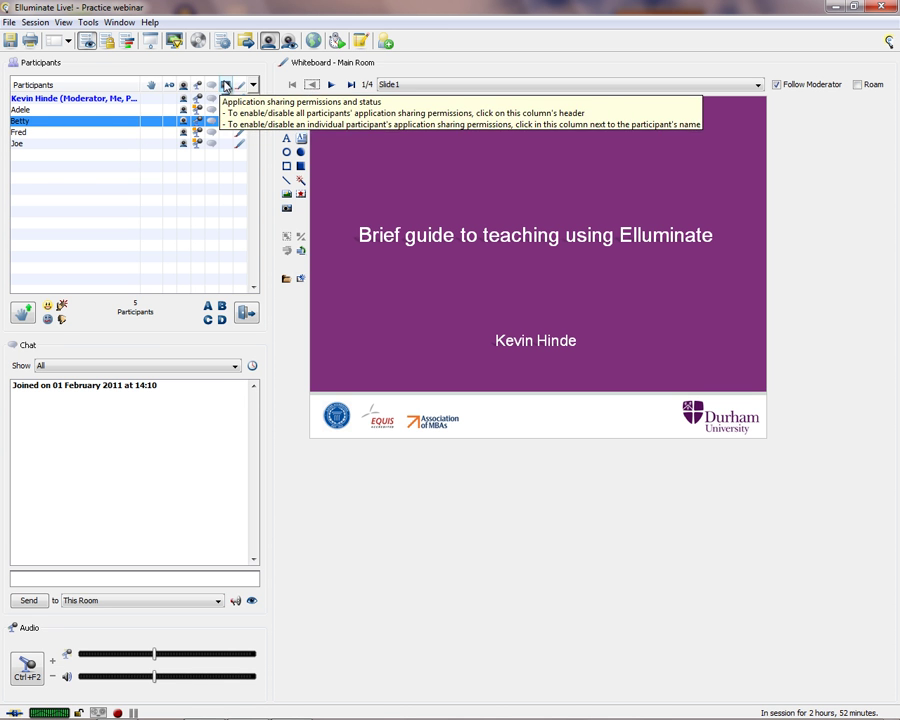
click(226, 86)
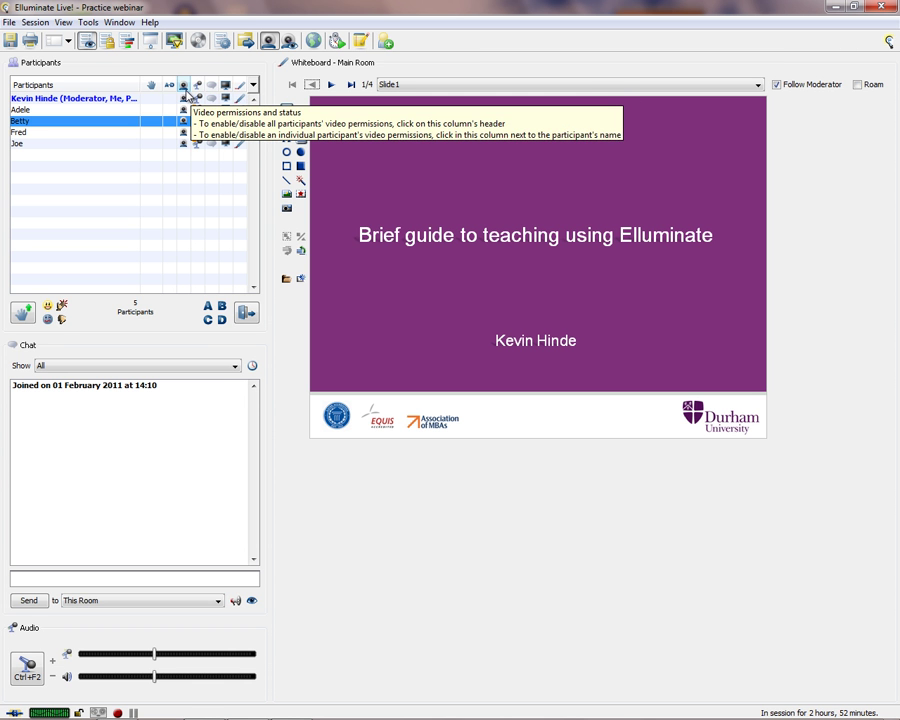
click(88, 22)
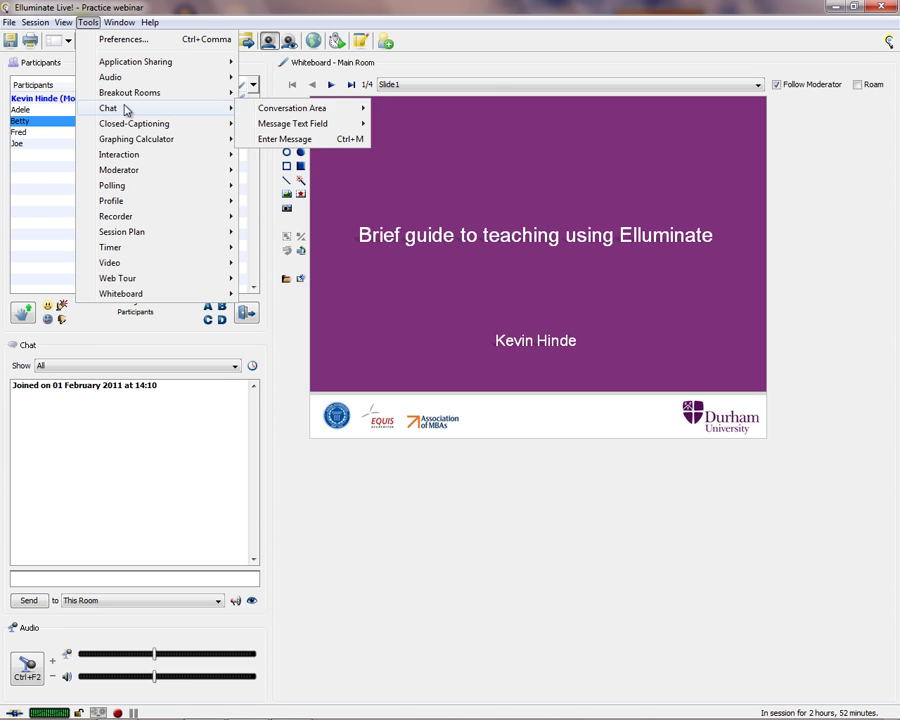
mouse_move(134, 80)
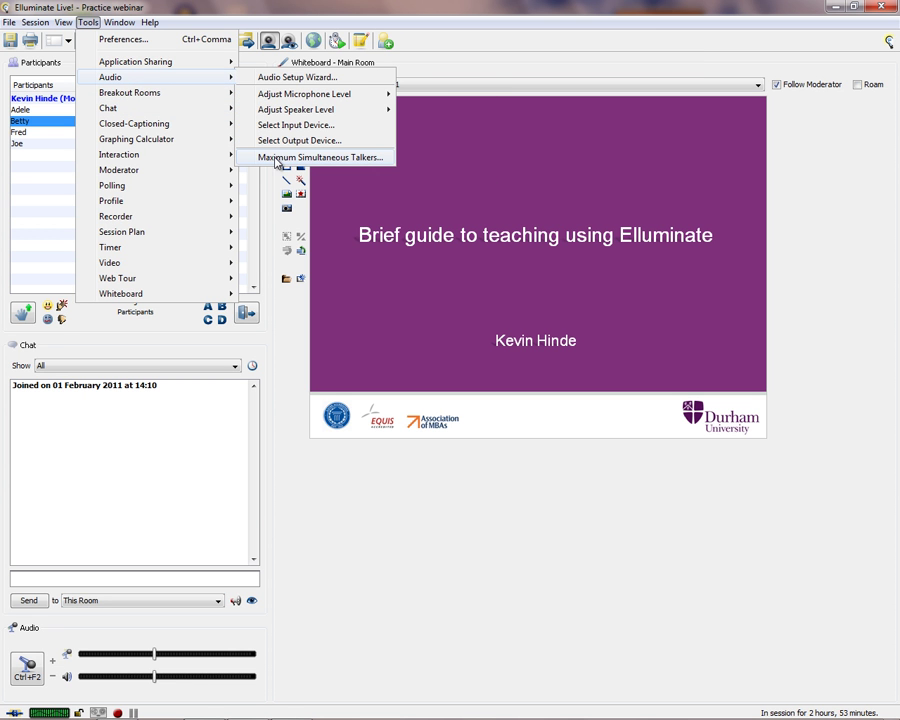
mouse_move(137, 265)
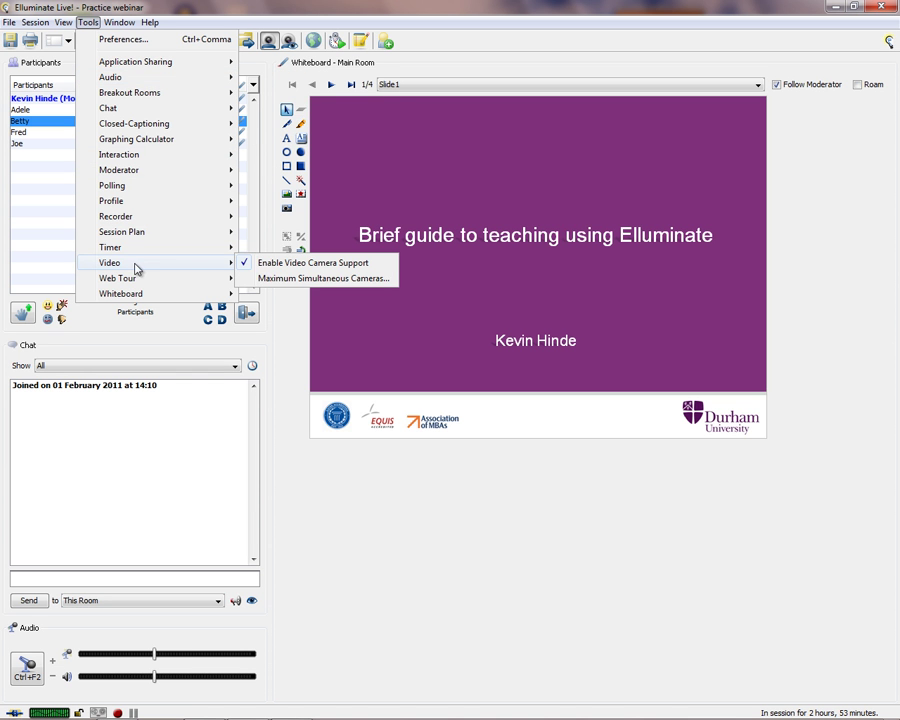
click(280, 222)
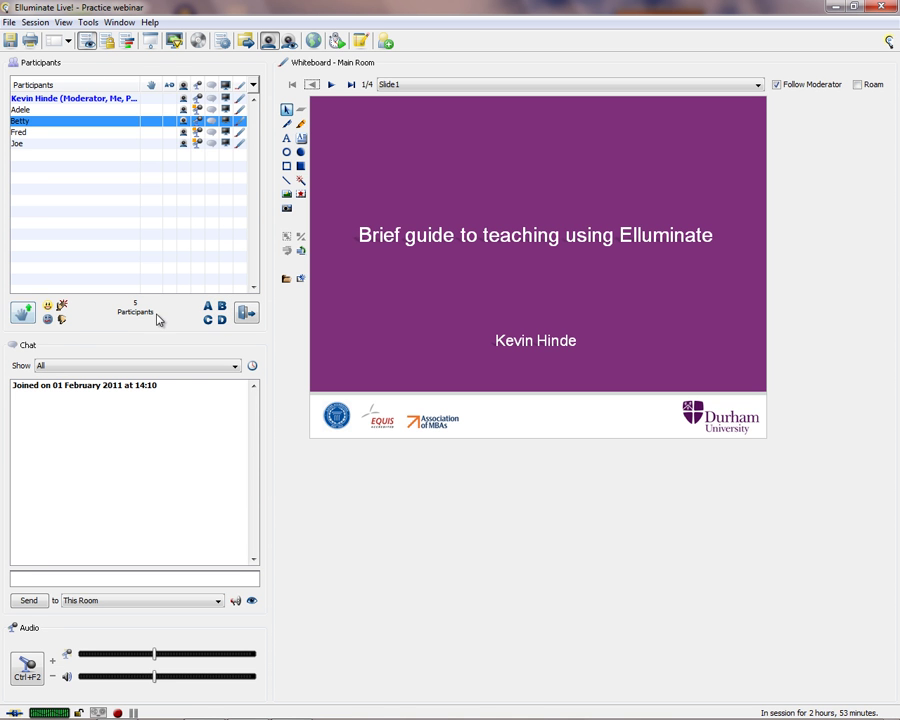
click(246, 315)
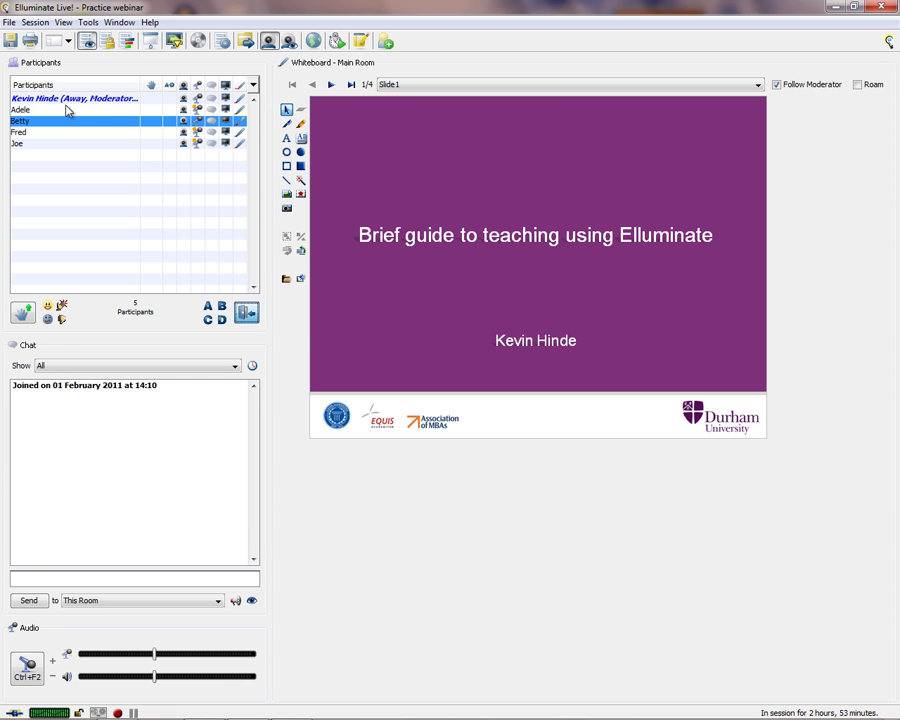
click(248, 316)
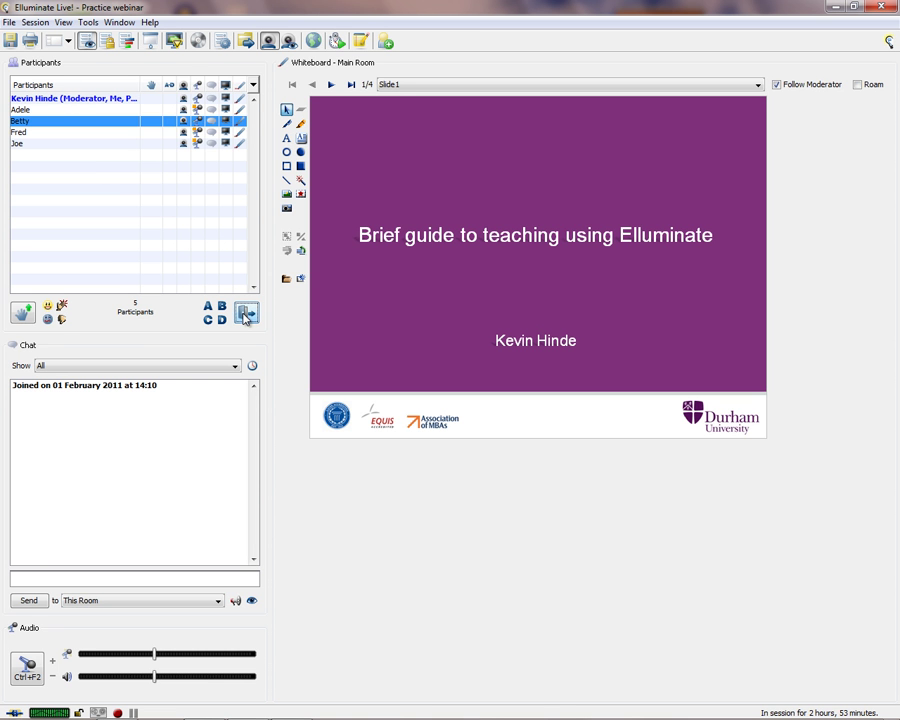
right_click(32, 111)
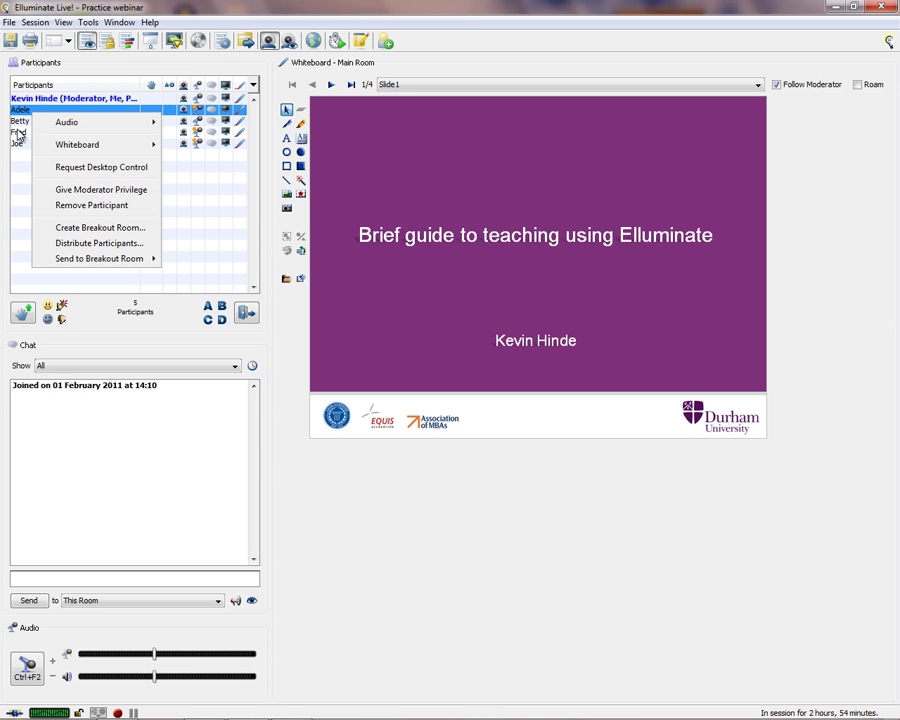
key(Escape)
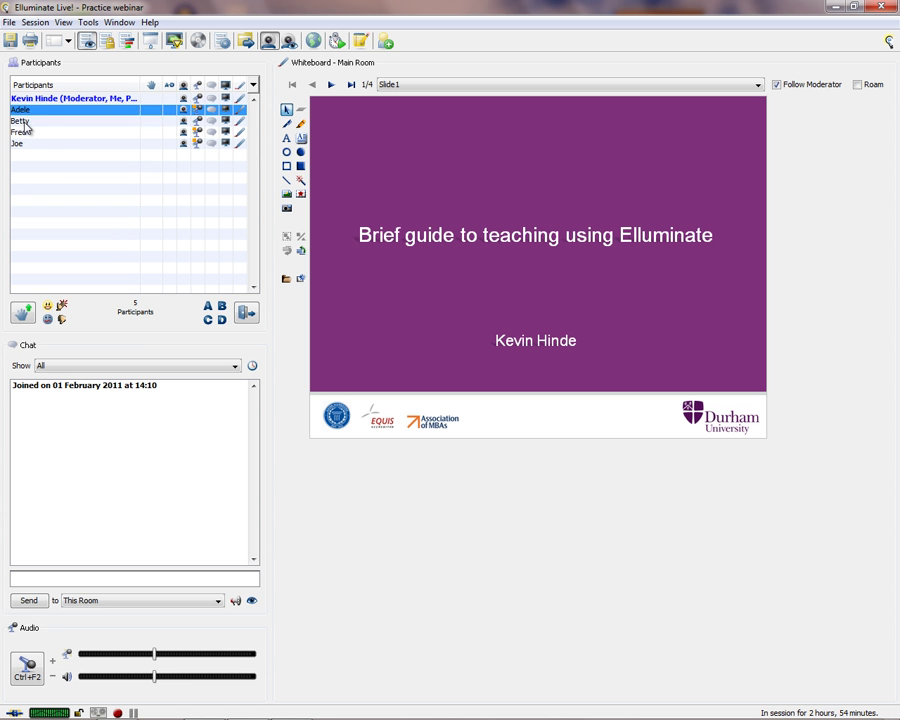
click(25, 121)
right_click(25, 121)
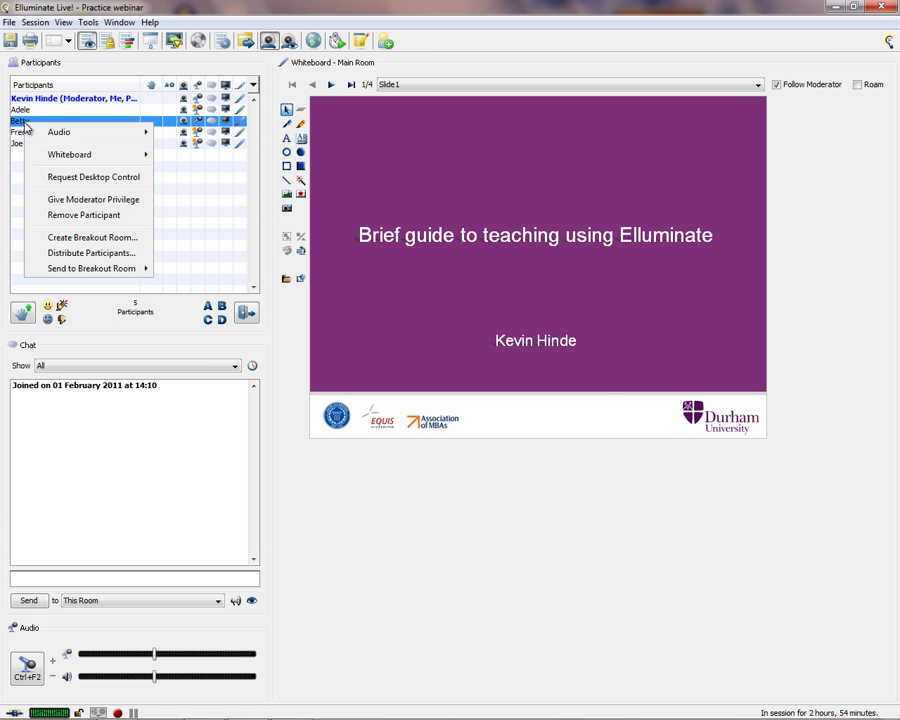
click(69, 203)
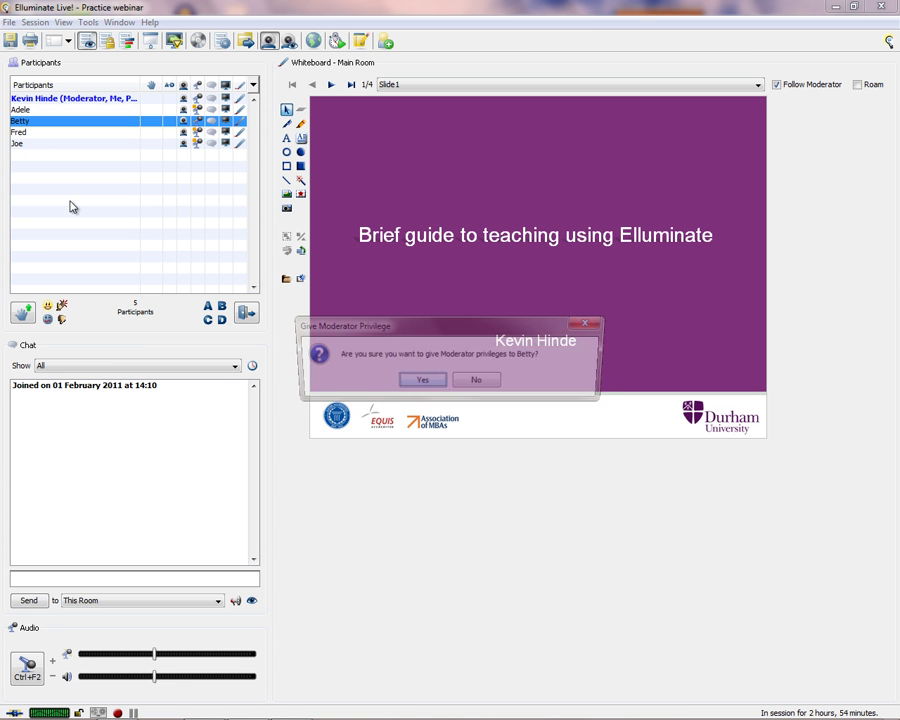
click(430, 385)
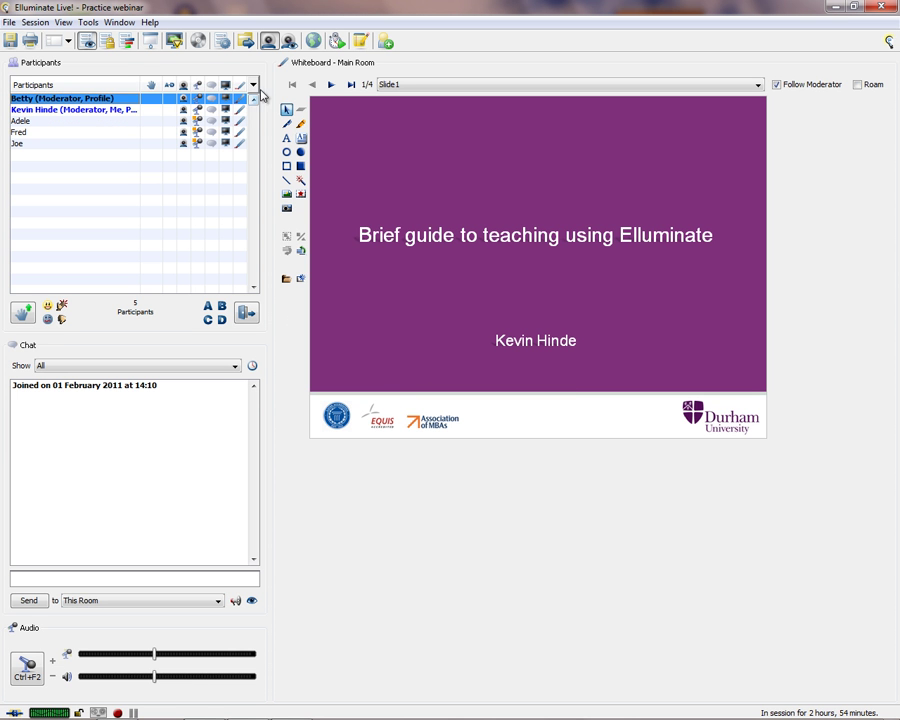
right_click(65, 101)
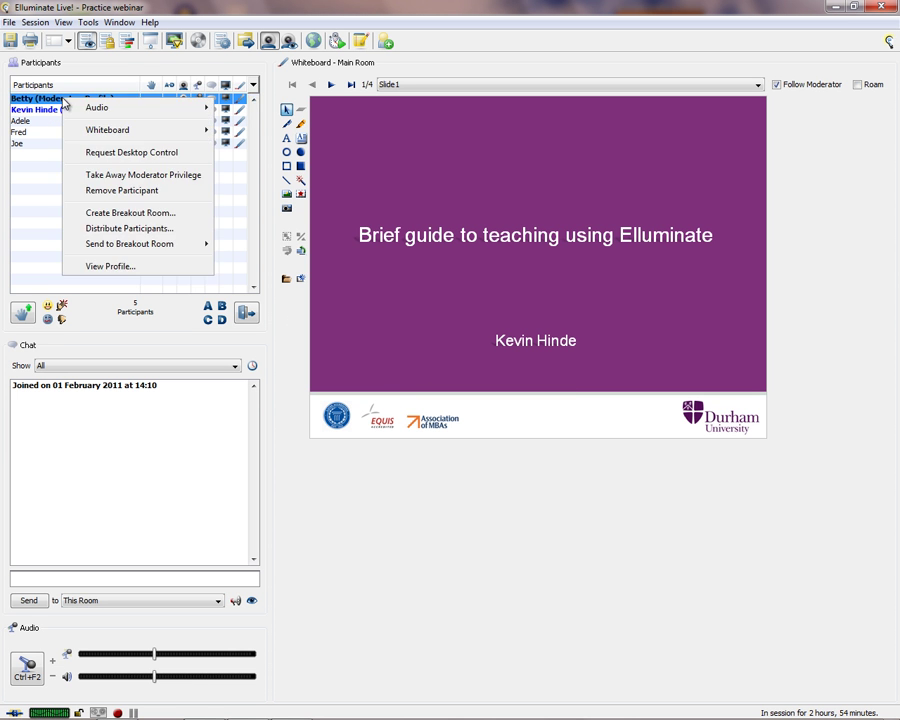
click(116, 178)
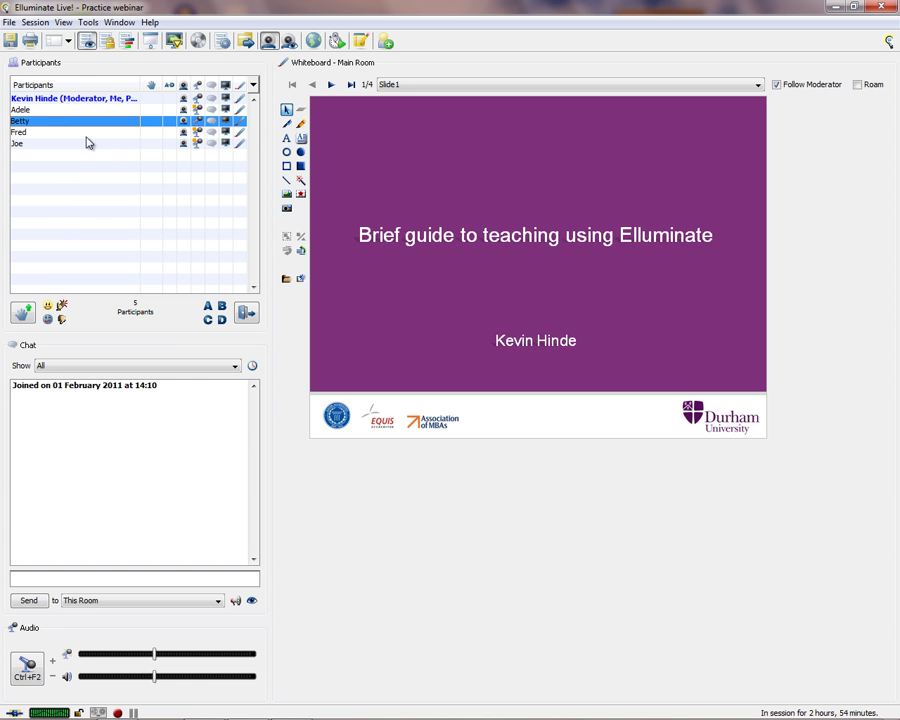
right_click(44, 121)
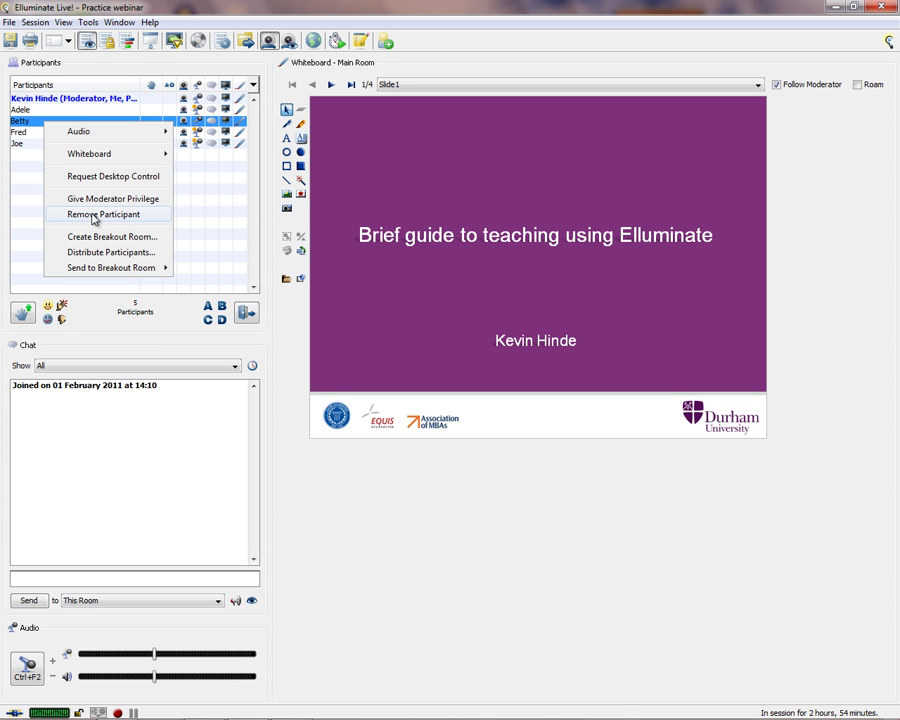
mouse_move(124, 270)
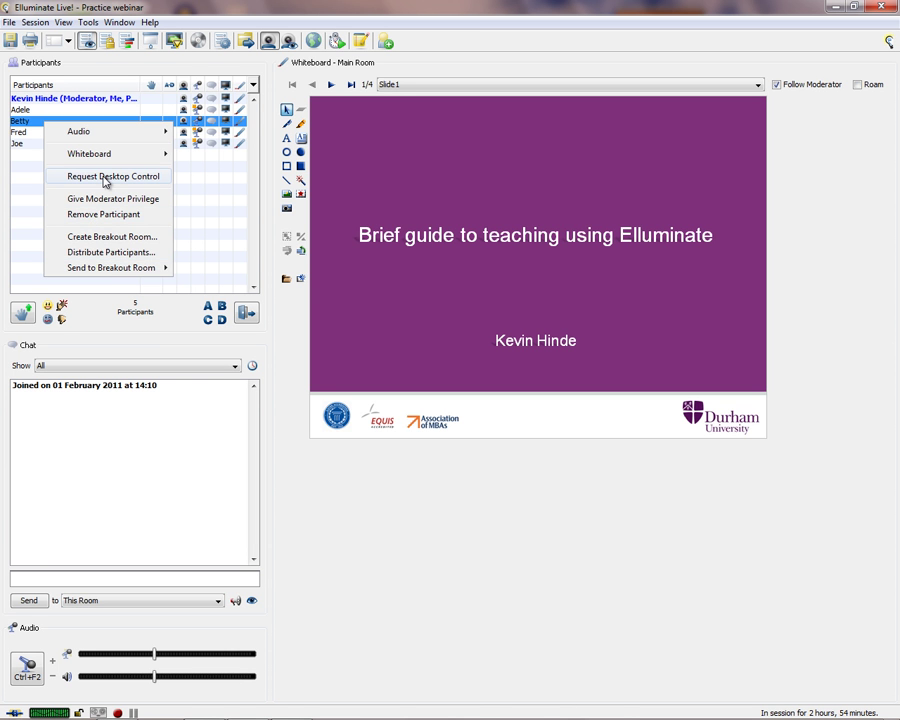
click(197, 190)
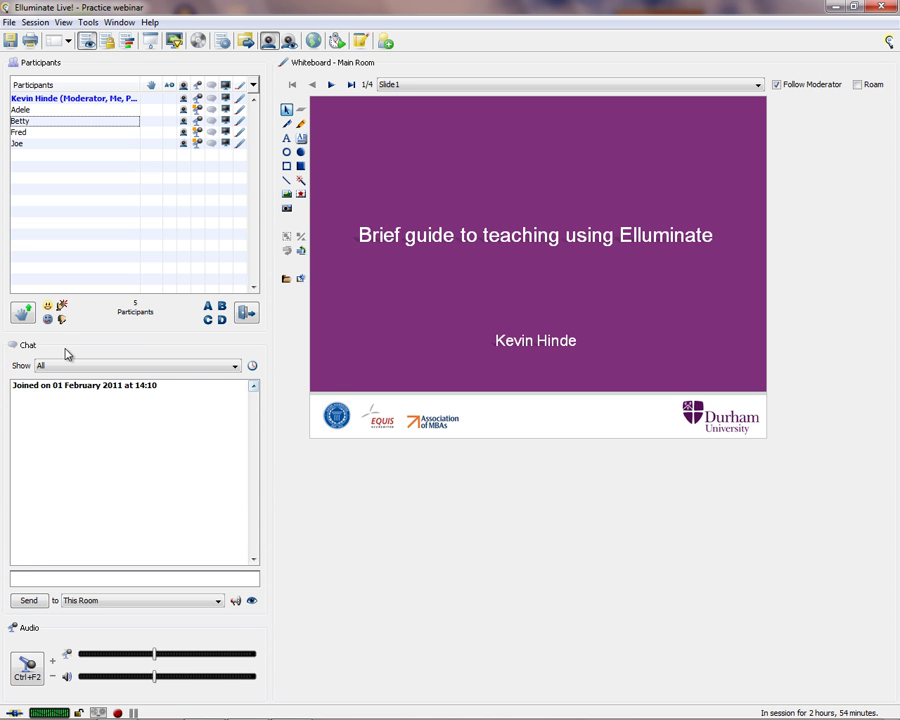
Send the chat message 'helo world' to This Room.
click(38, 584)
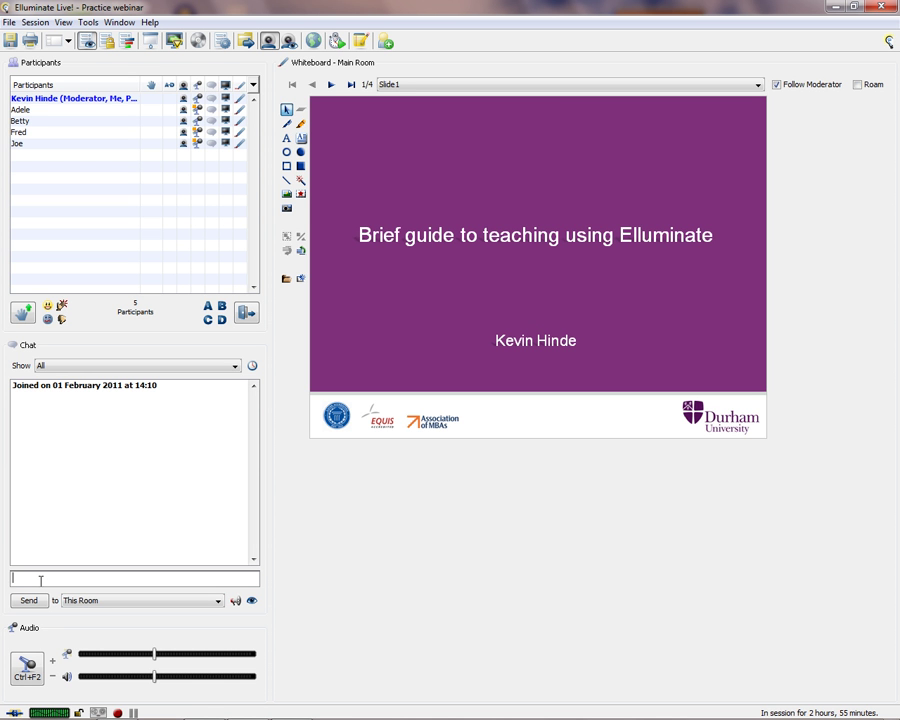
text(helo world)
click(183, 606)
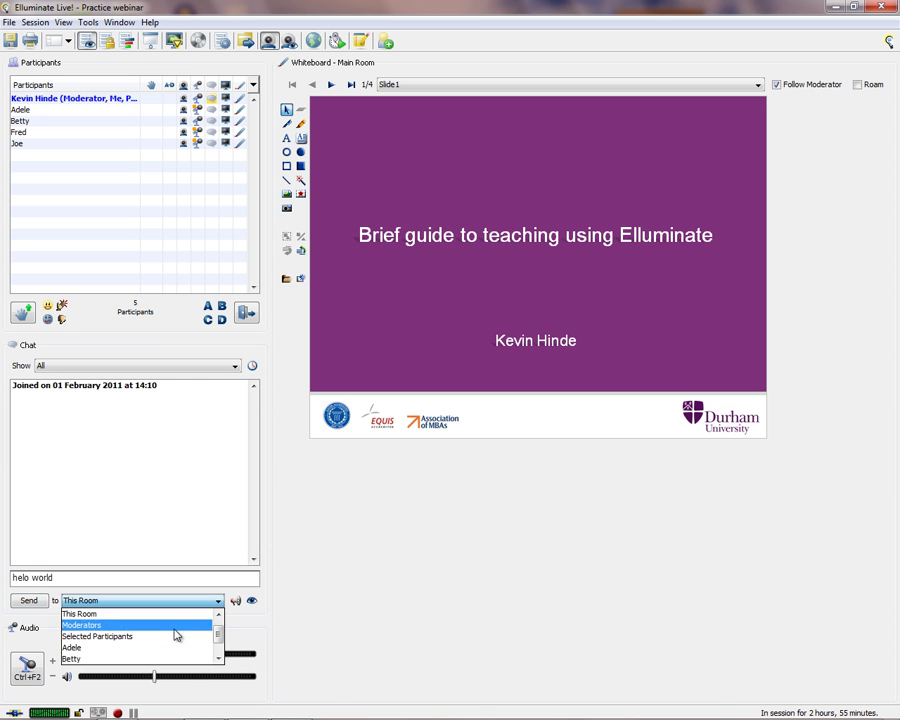
scroll(219, 640, down, 1)
scroll(219, 636, up, 2)
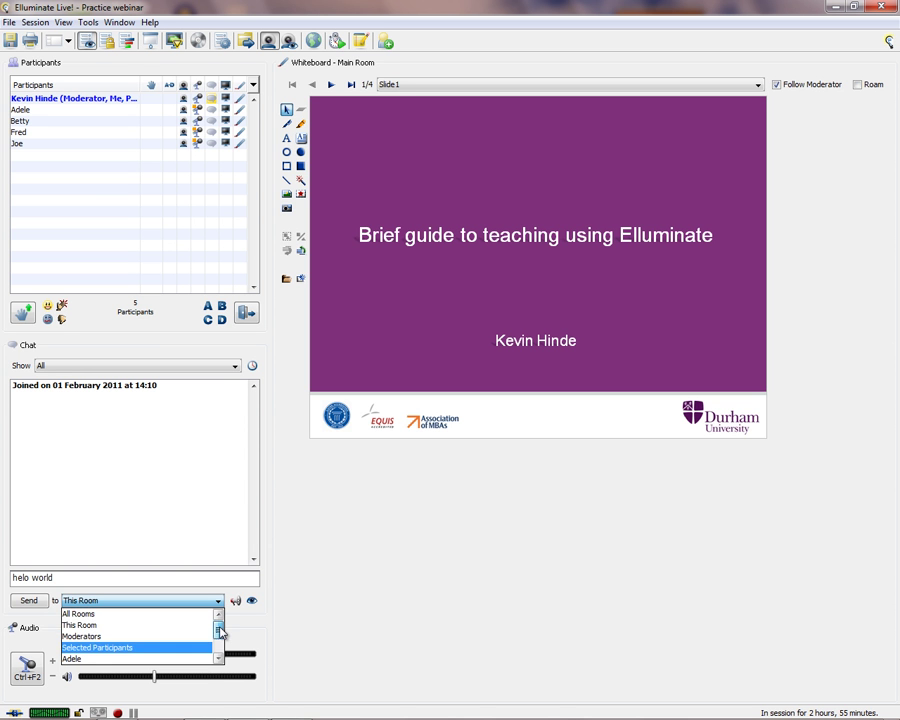
click(27, 607)
click(27, 603)
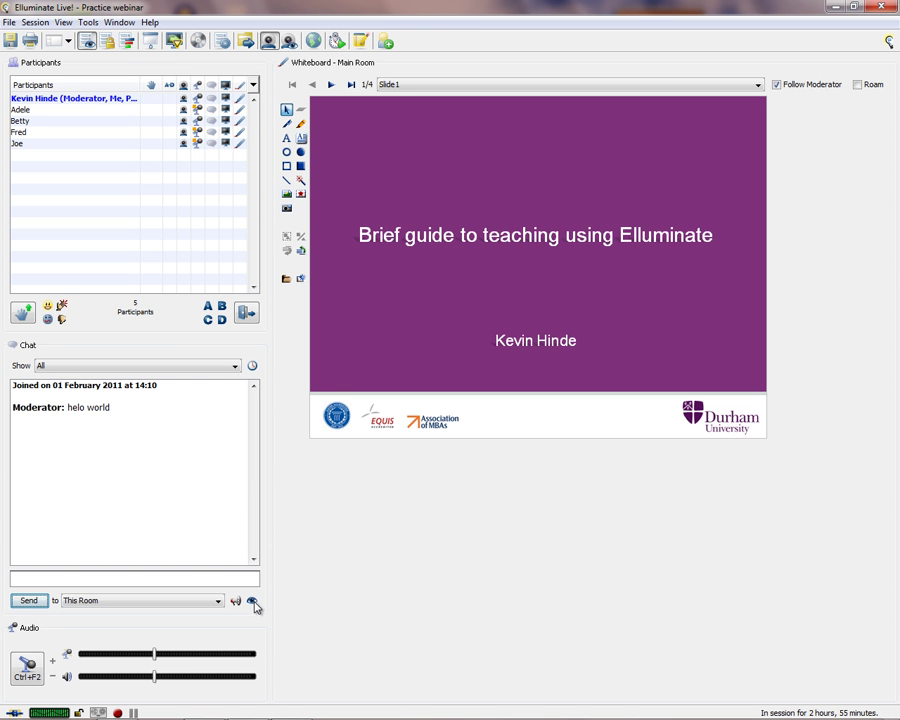
mouse_move(254, 606)
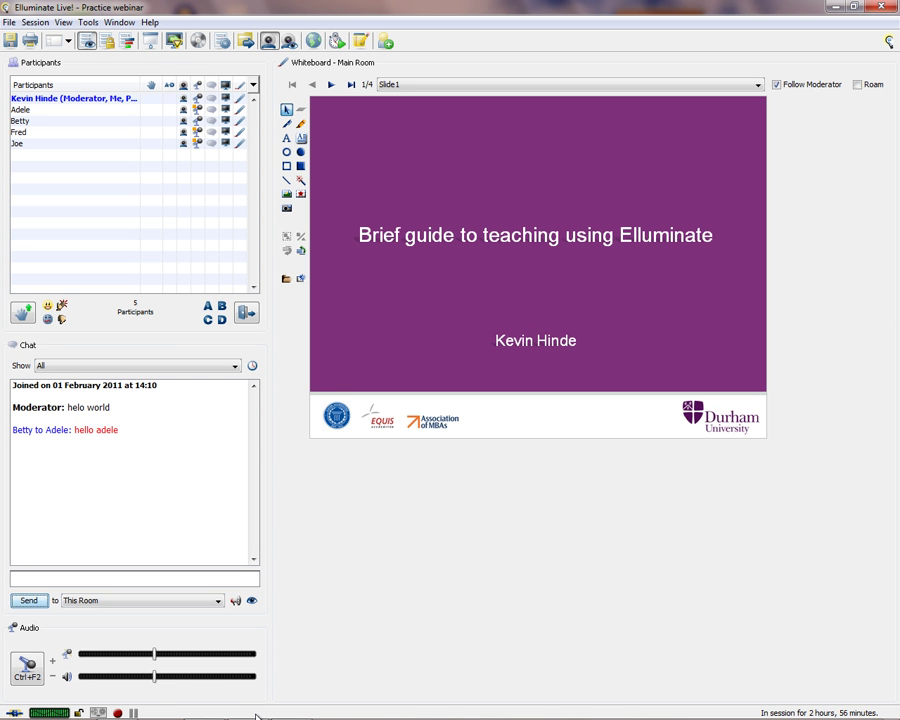
click(30, 668)
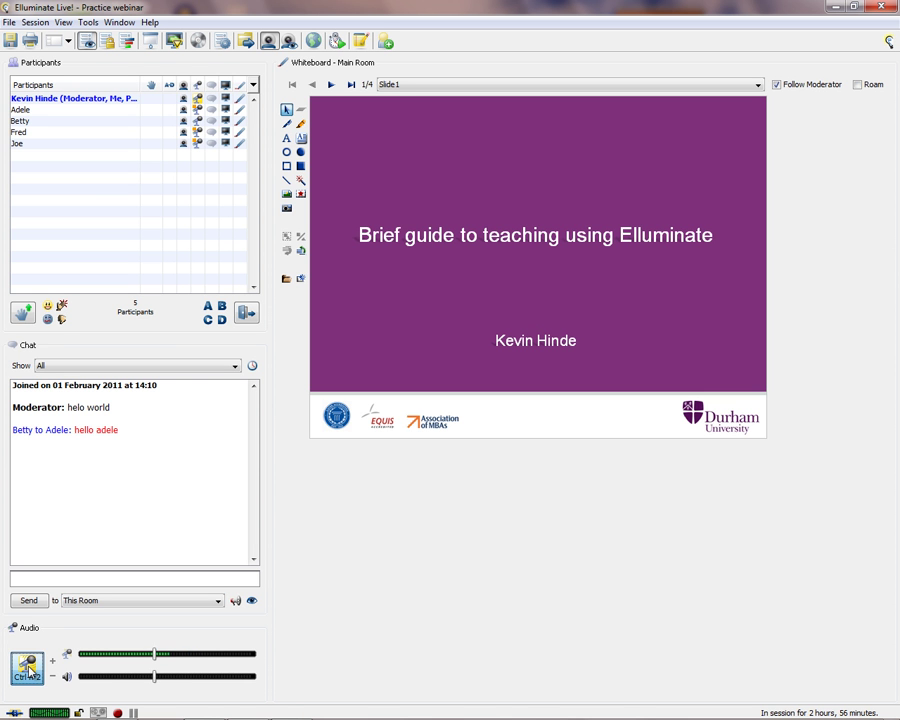
click(30, 668)
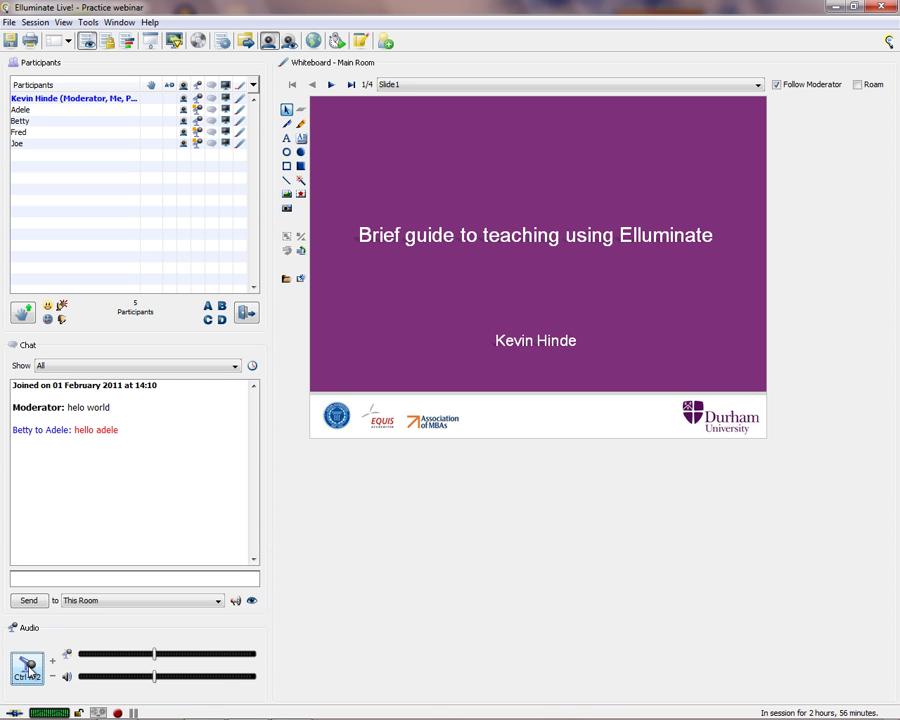
click(118, 713)
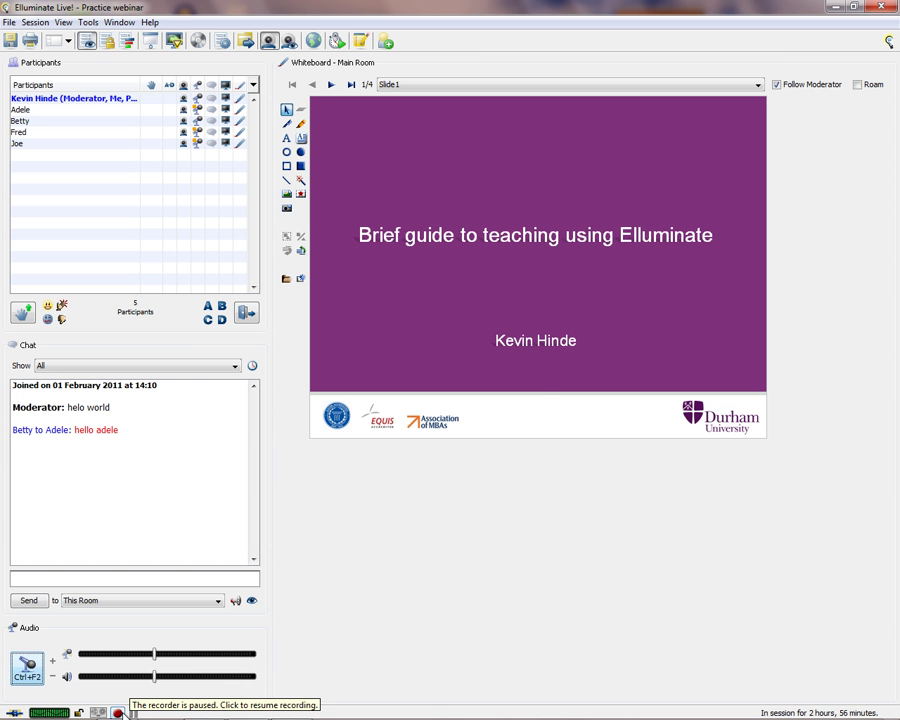
click(118, 713)
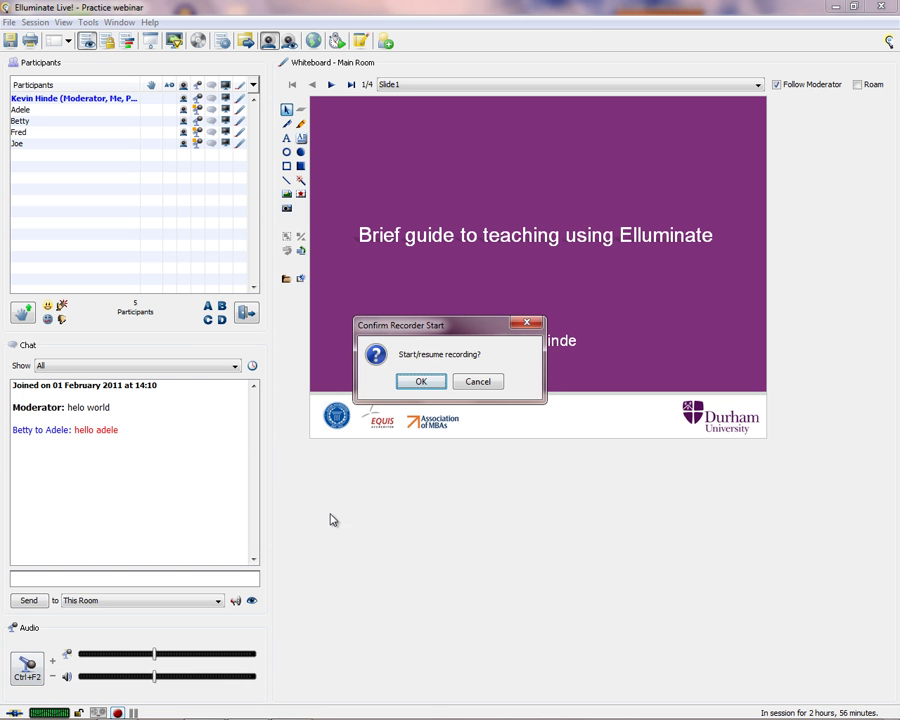
click(423, 382)
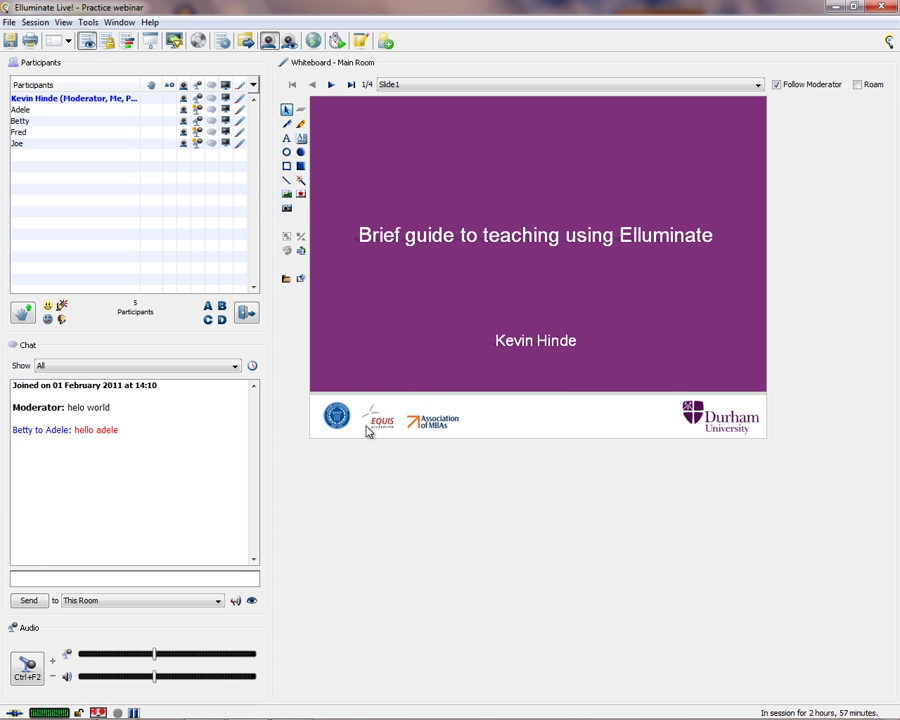
click(134, 713)
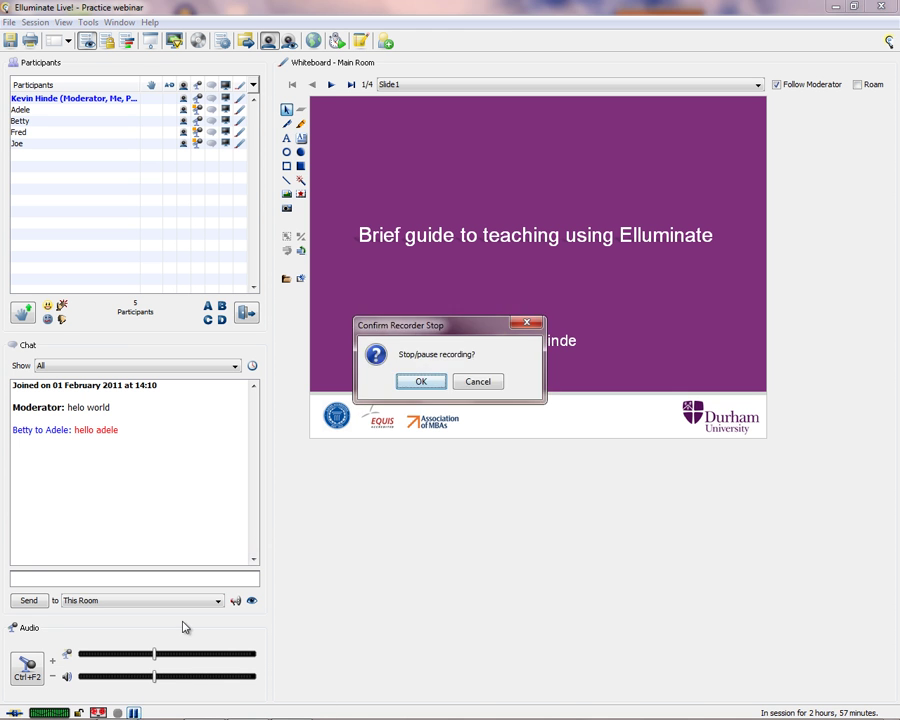
click(421, 385)
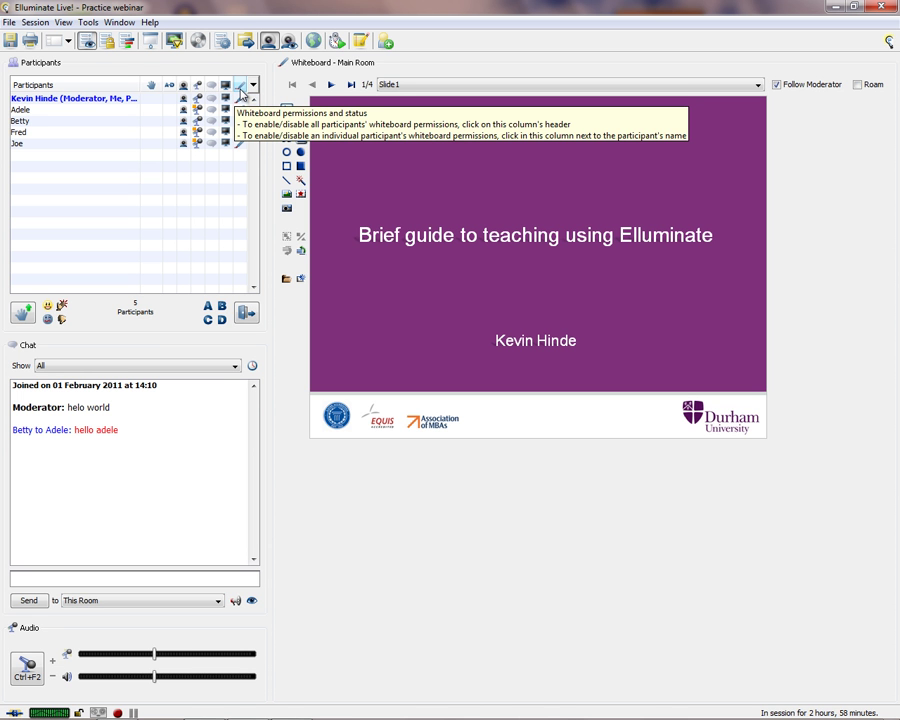
Revoke whiteboard drawing access for all participants, then restore it.
click(240, 92)
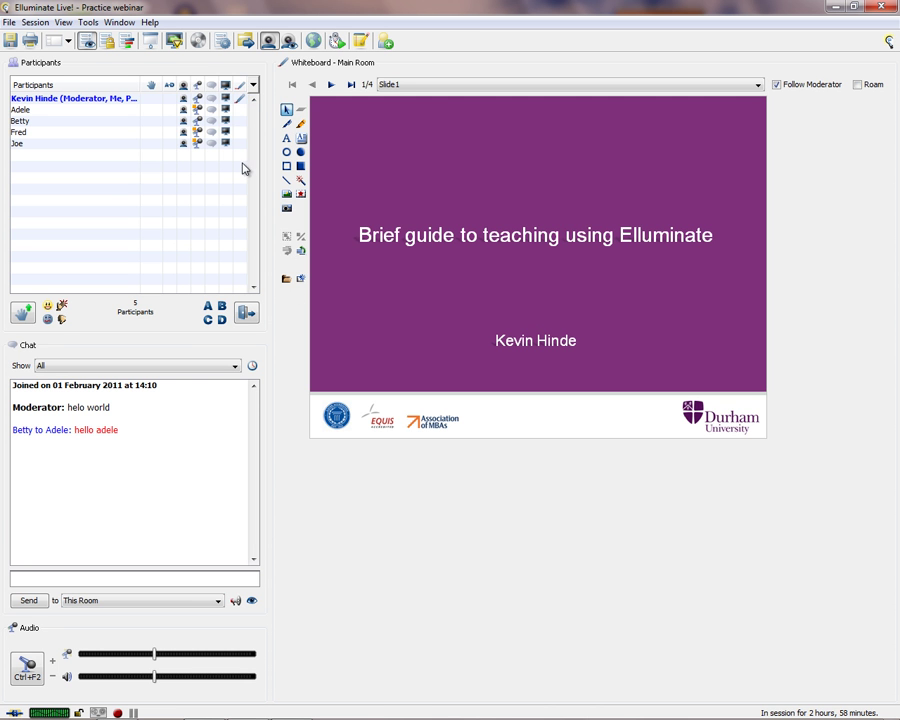
click(240, 85)
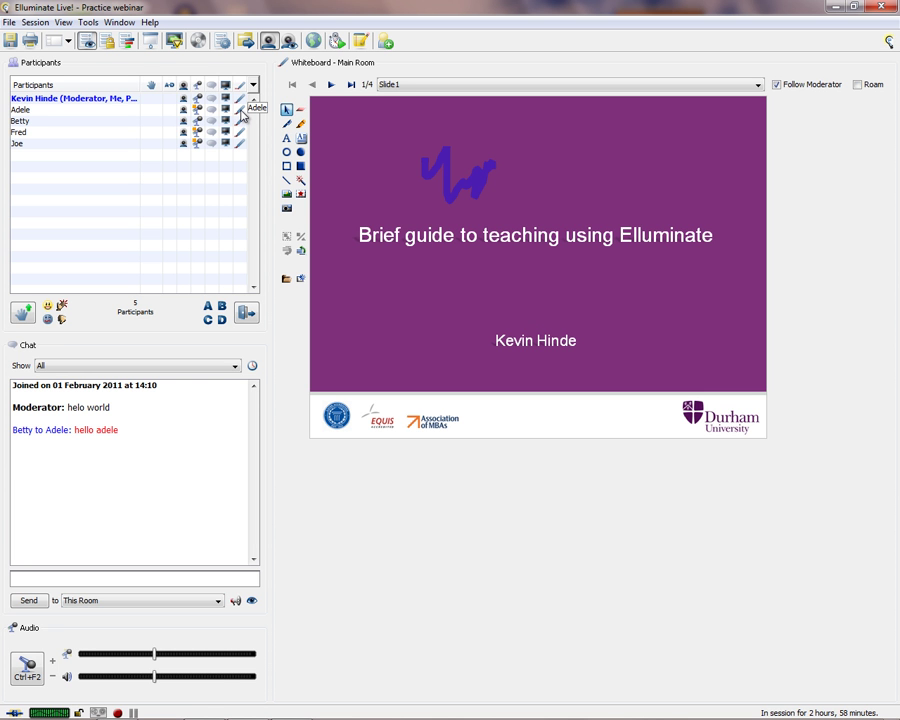
Clear only my own whiteboard objects and delete the selected blue scribble from slide 1.
click(300, 109)
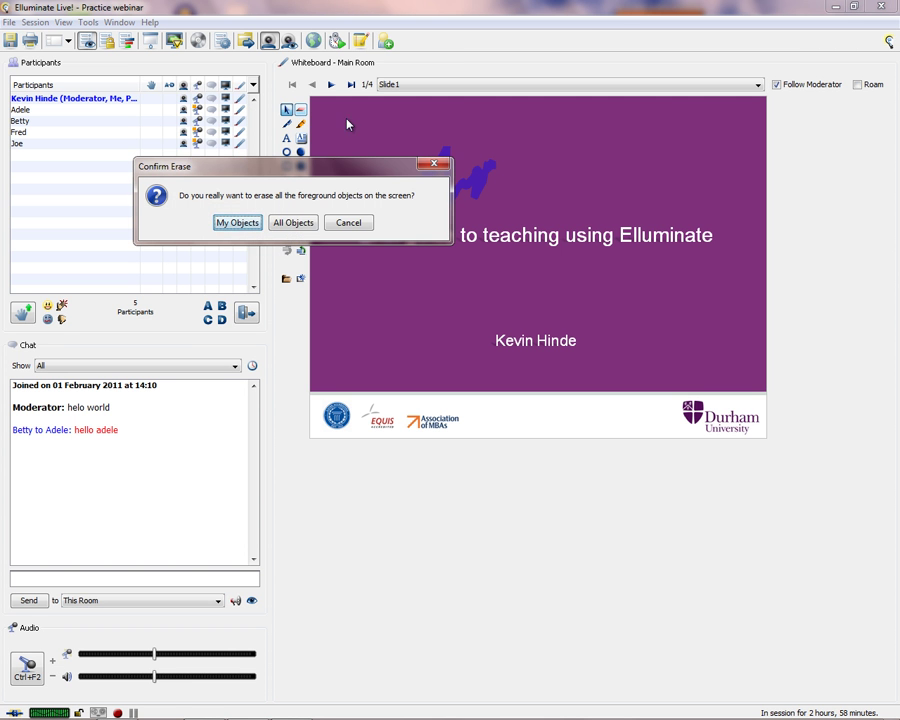
click(343, 224)
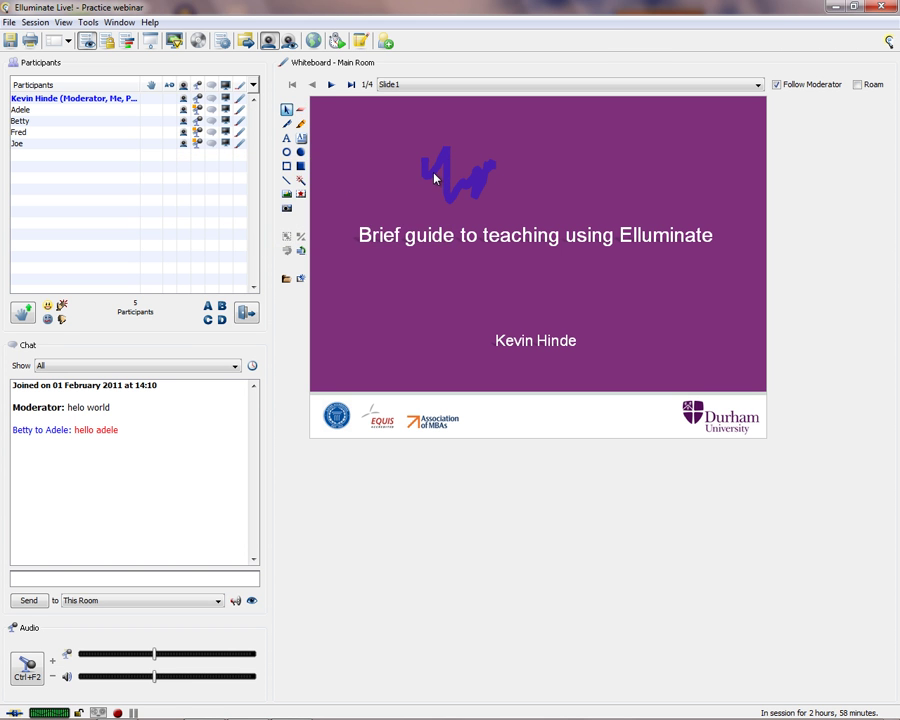
click(300, 109)
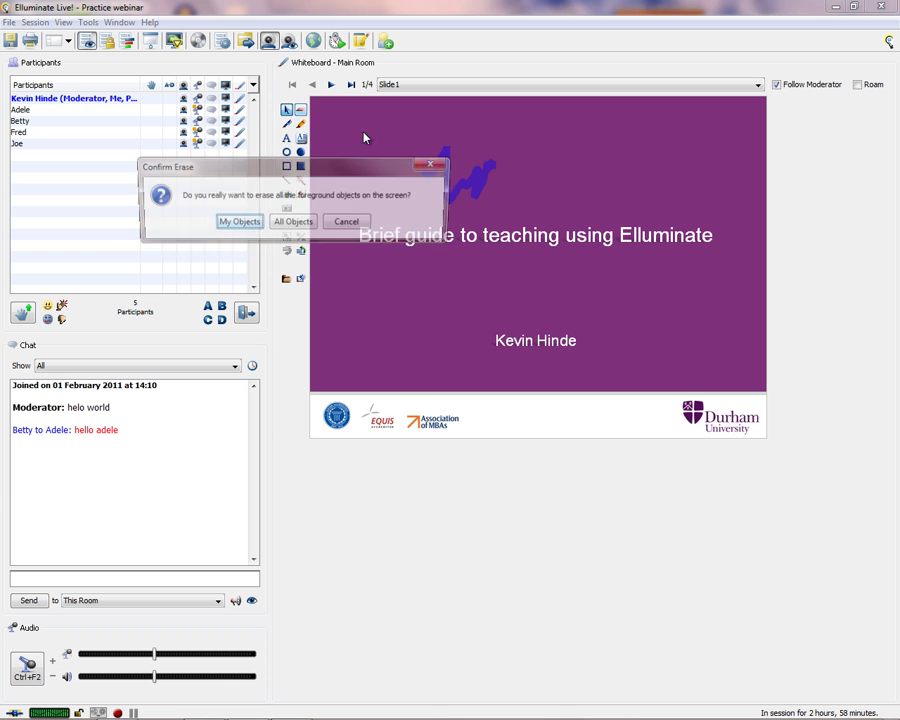
click(253, 224)
click(428, 166)
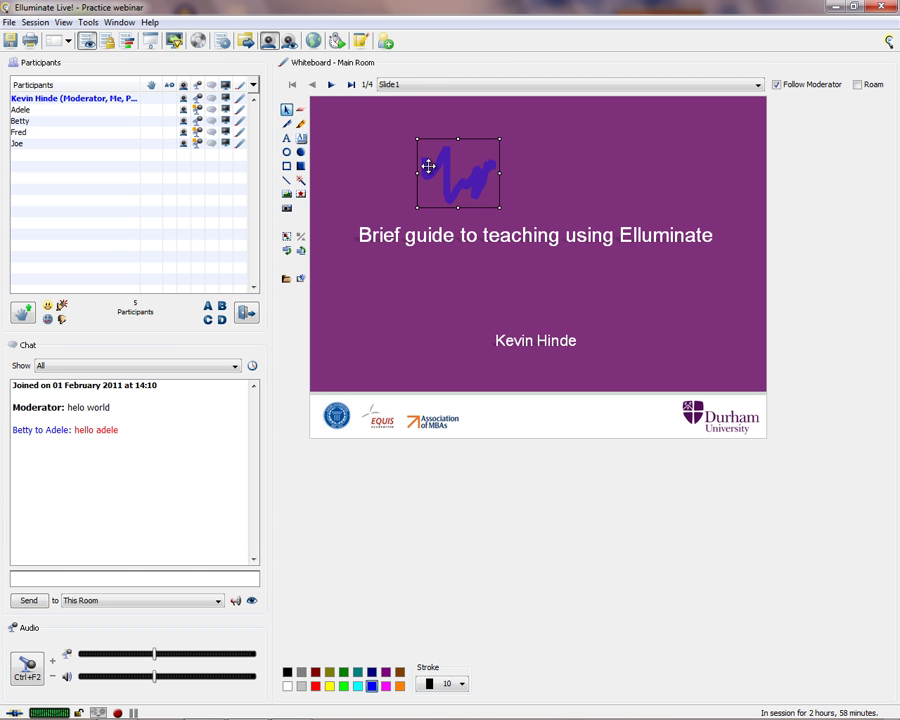
key(Delete)
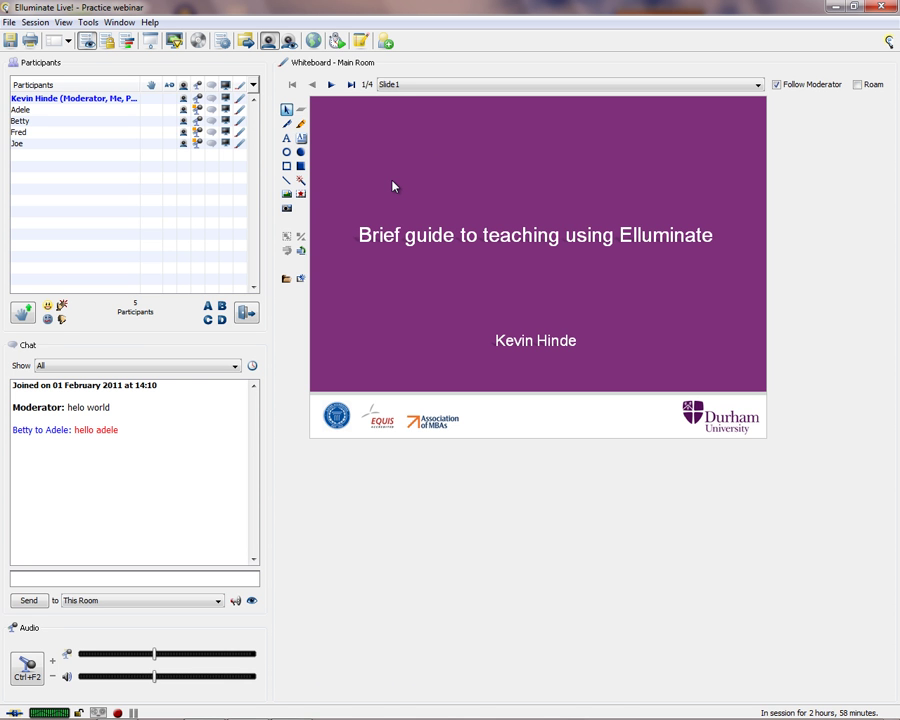
Point at the slide logos with the pointing-hand marker, then add blank screen 'Public Screen 3'.
click(301, 184)
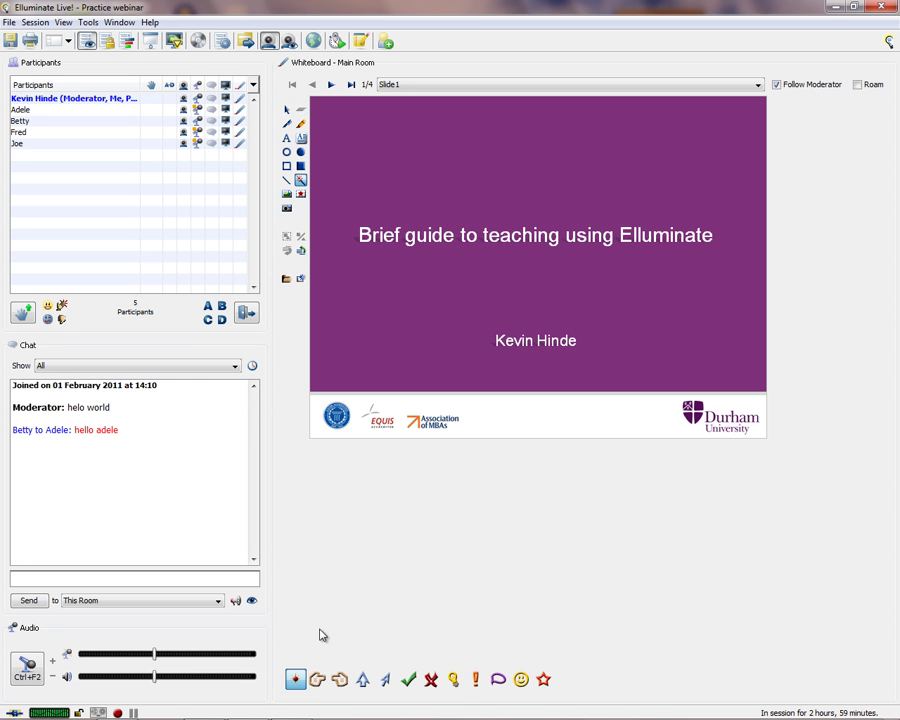
click(341, 681)
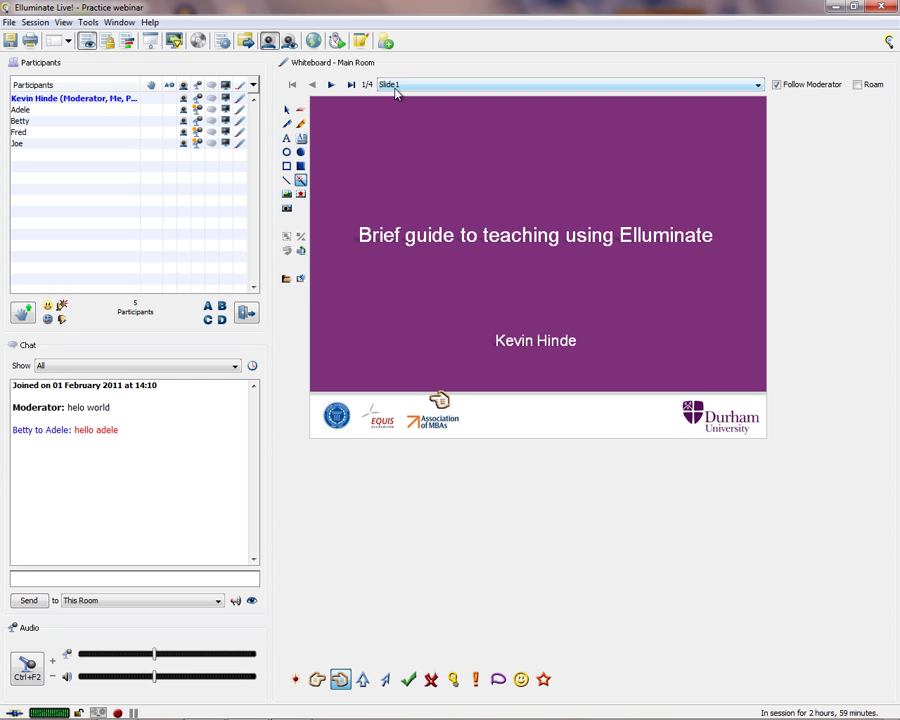
click(301, 280)
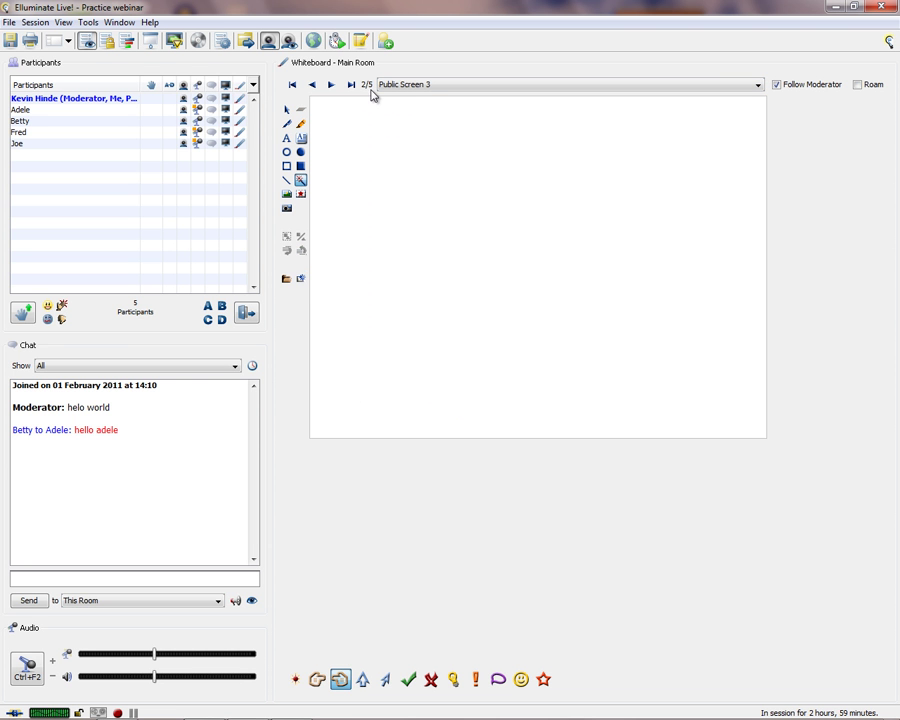
click(408, 88)
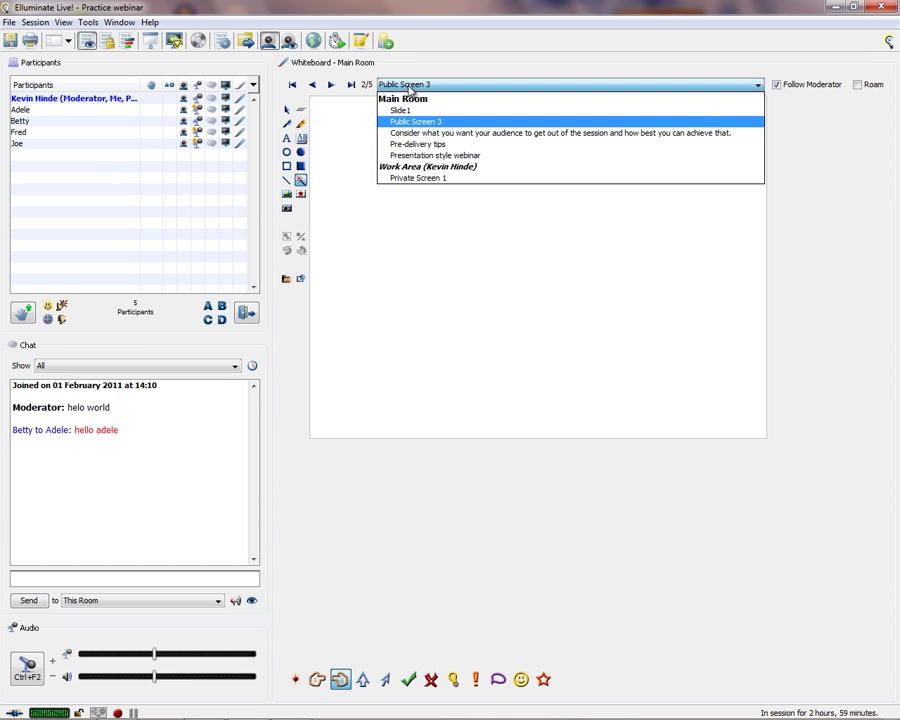
click(413, 111)
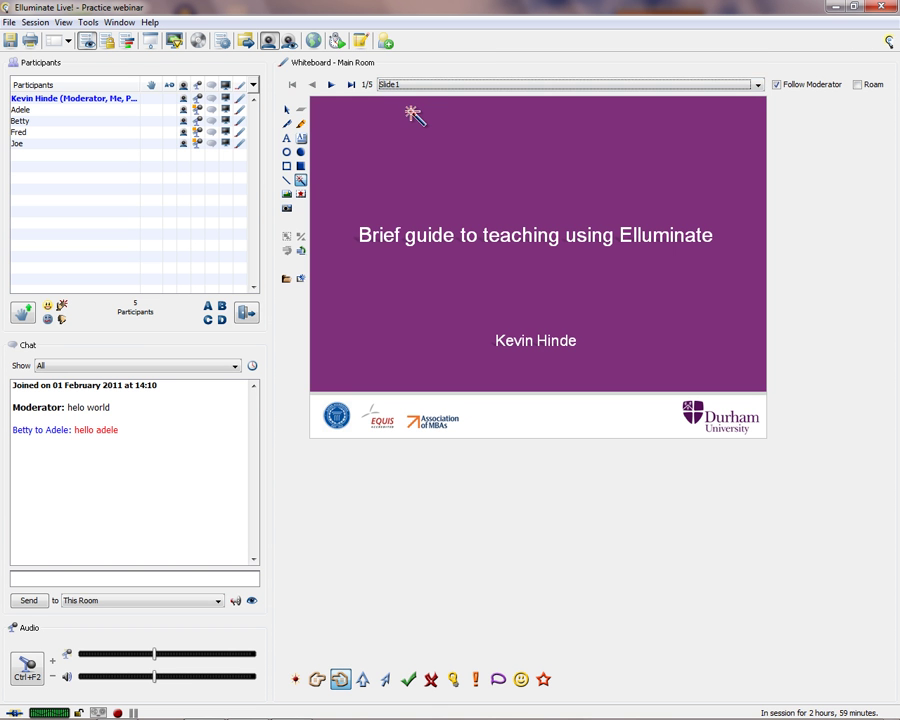
click(436, 86)
click(426, 121)
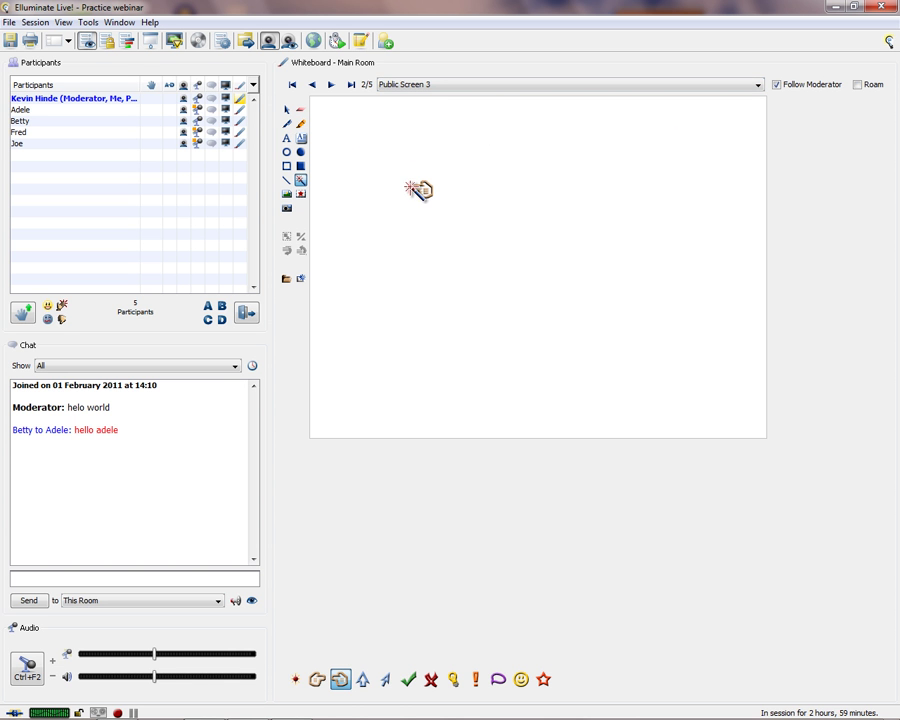
click(287, 110)
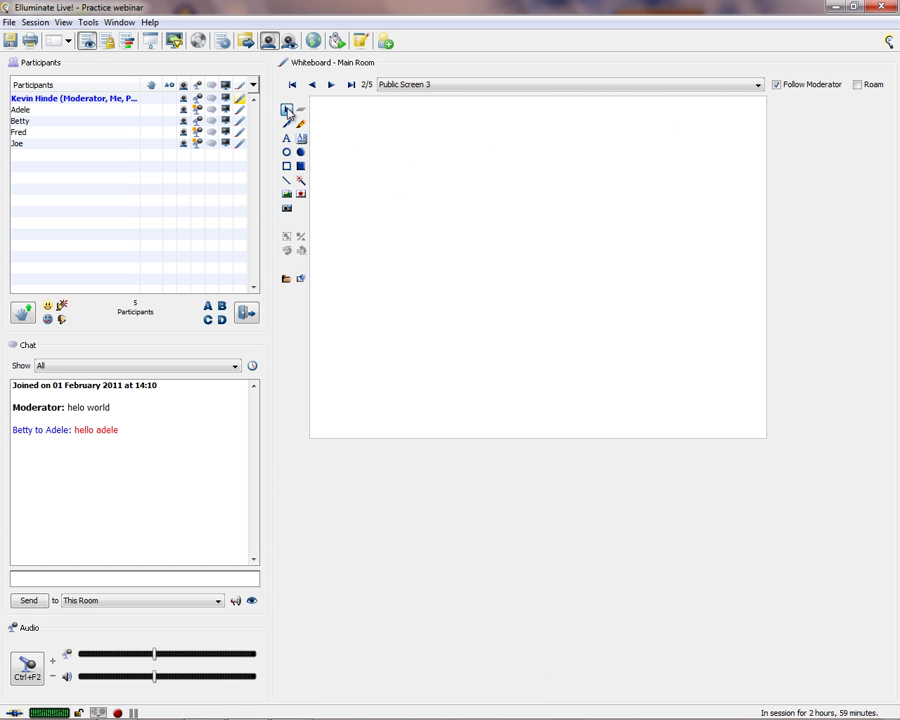
Delete the blank Public Screen 3 through the Current Screen > Delete Screen menu.
right_click(416, 192)
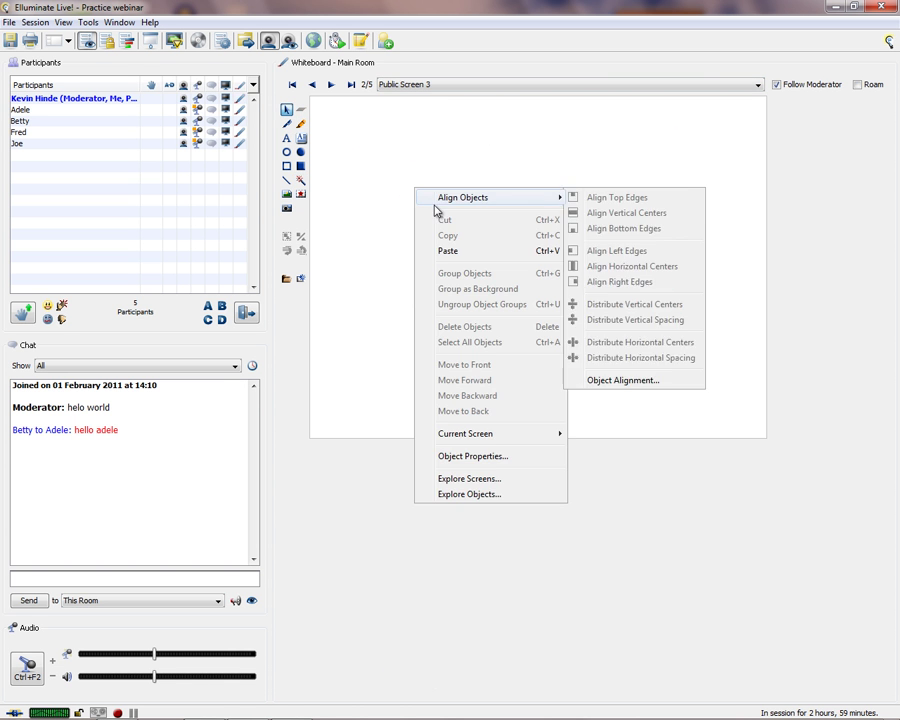
mouse_move(495, 438)
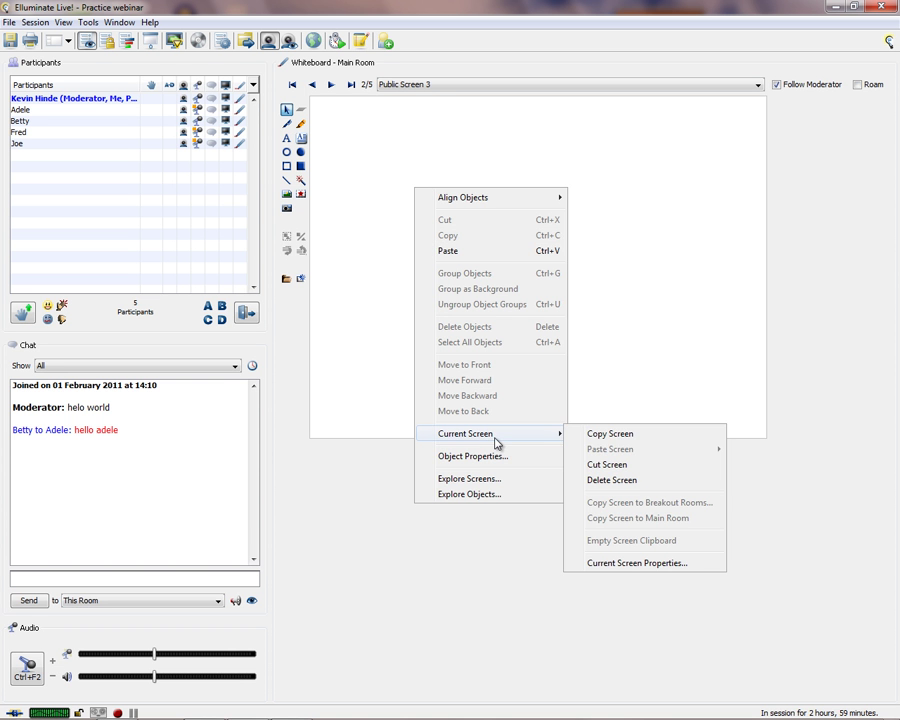
click(613, 484)
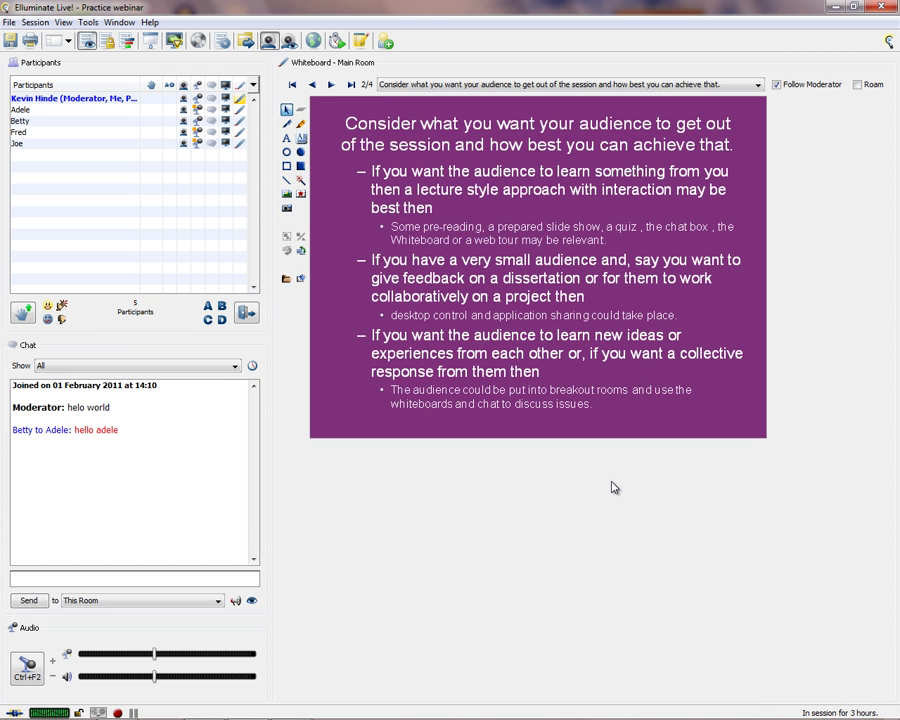
Return to slide 2 of 4 and place a pointing hand beside its first bullet.
click(311, 85)
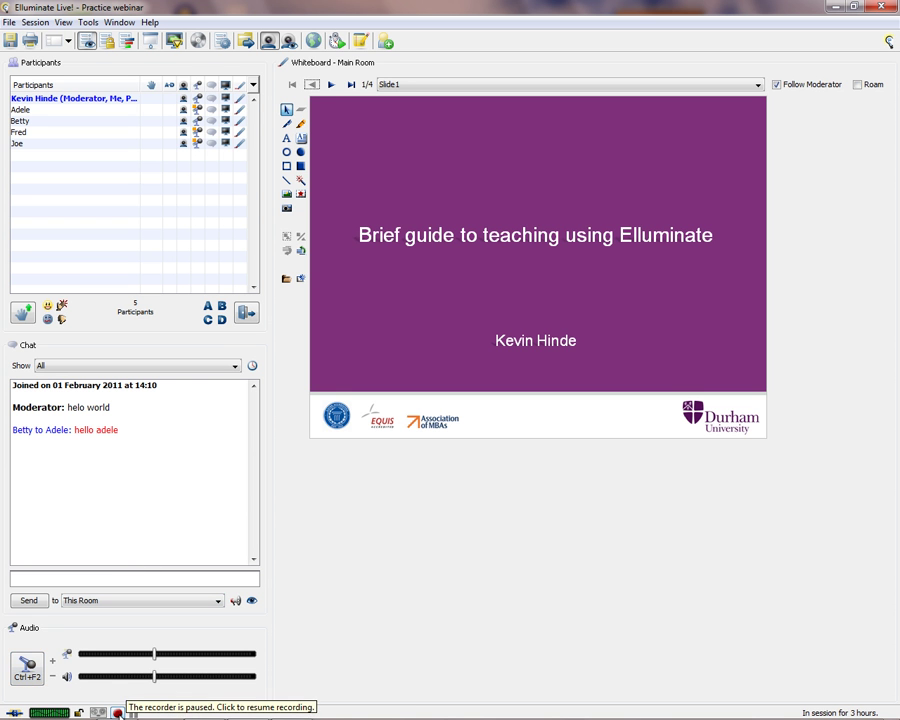
click(331, 85)
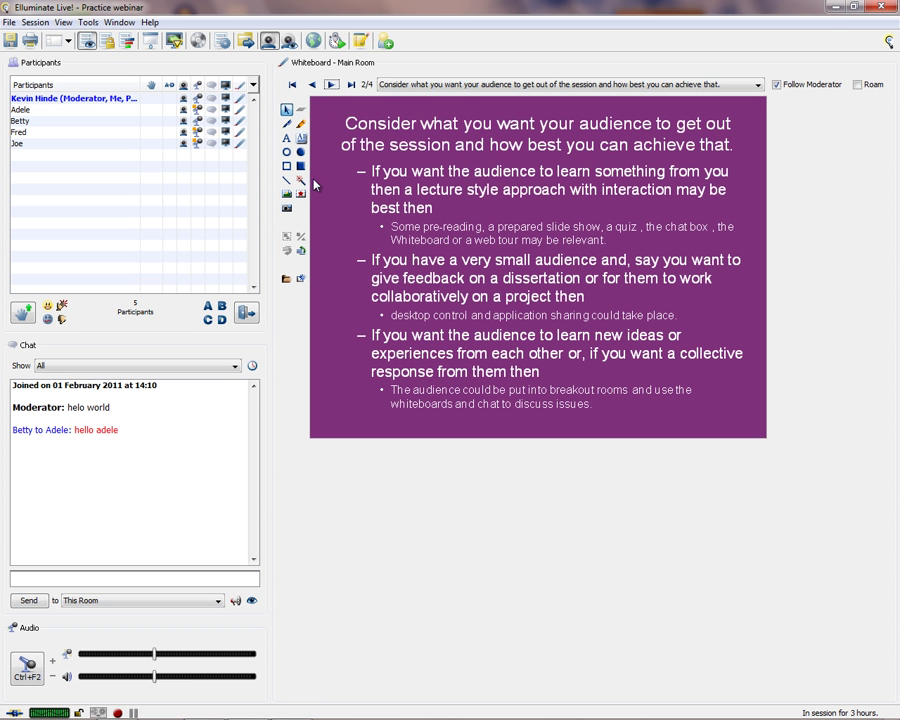
click(301, 180)
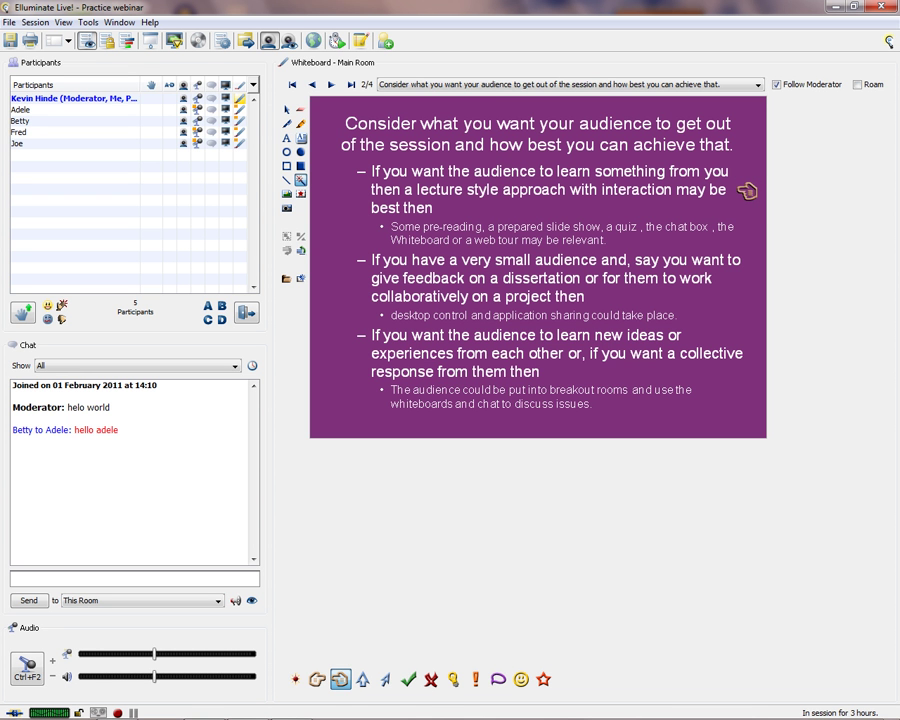
click(746, 195)
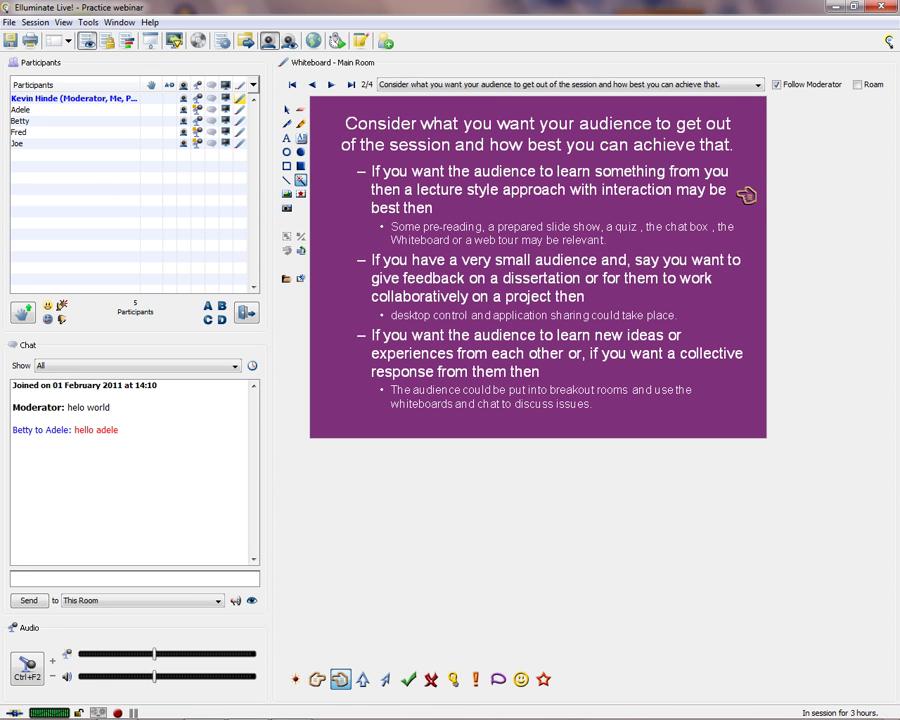